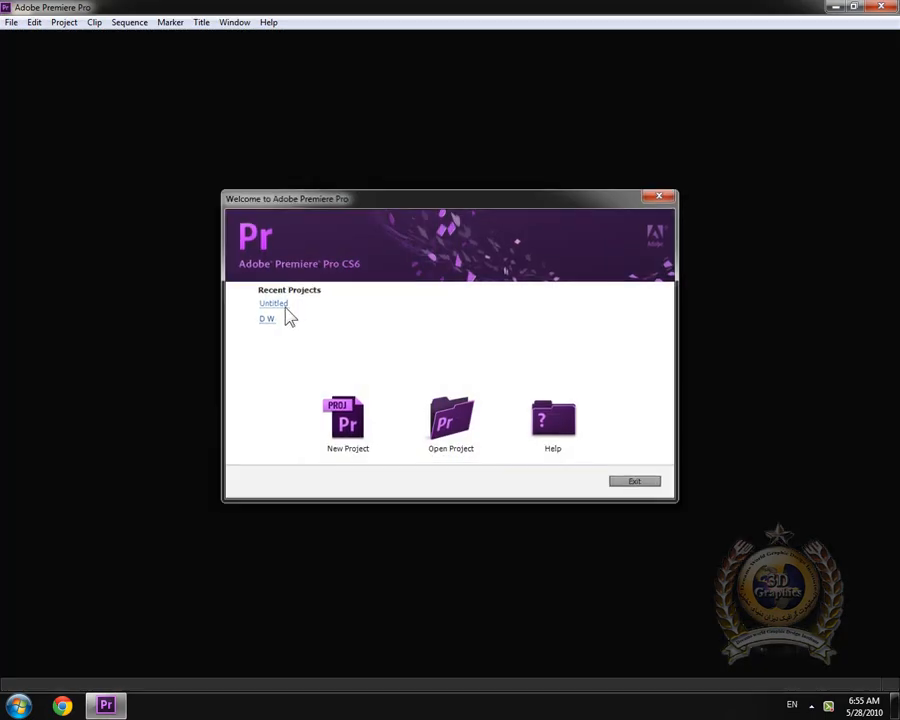
Step: Open the recent project Untitled and delete all clips from Sequence 01
click(282, 306)
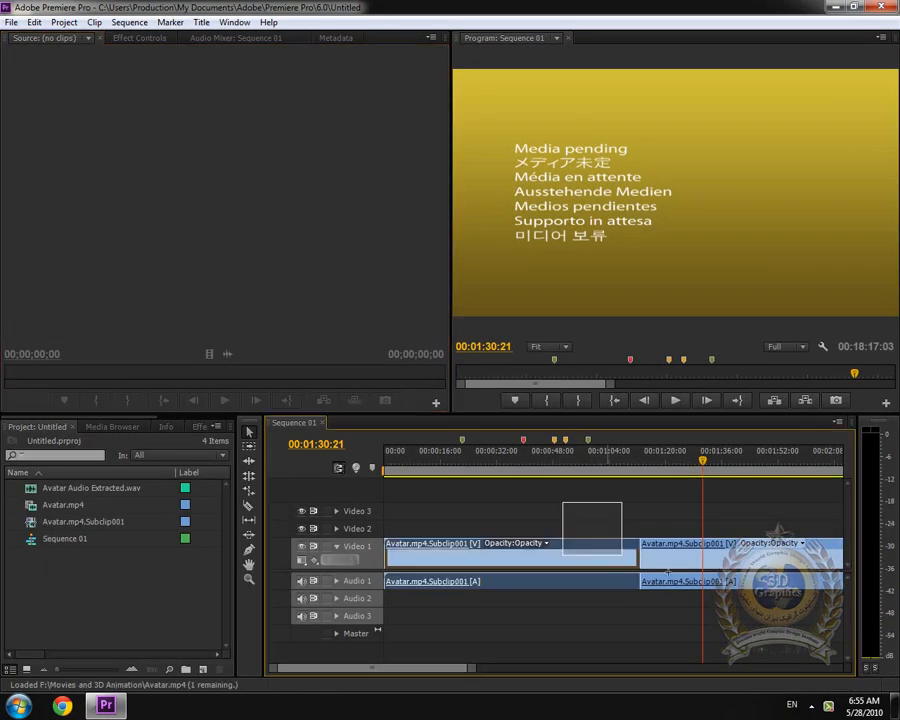
drag(622, 555, 752, 614)
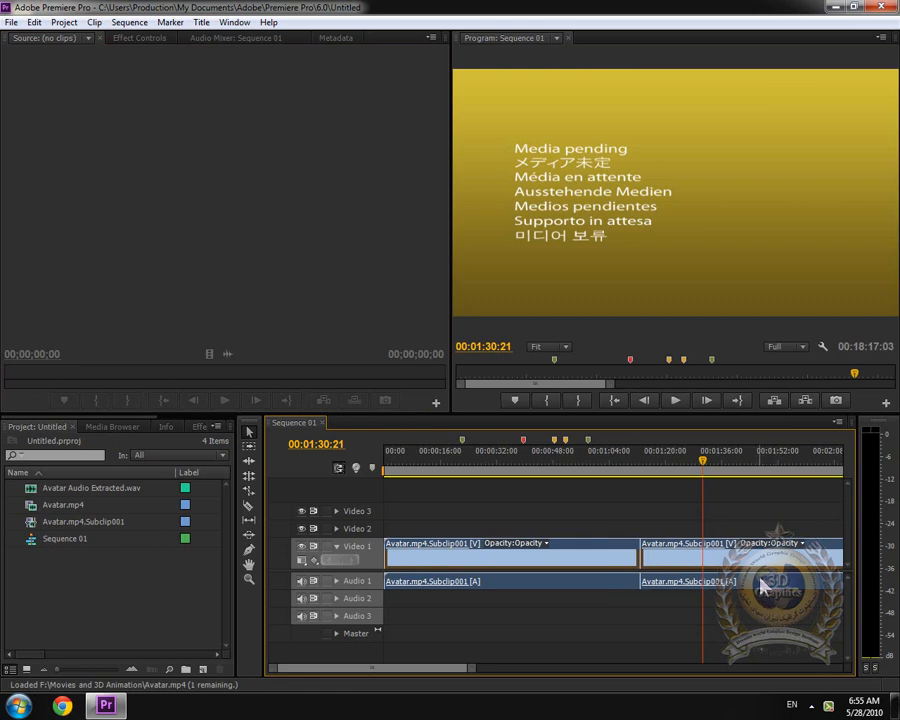
key(Delete)
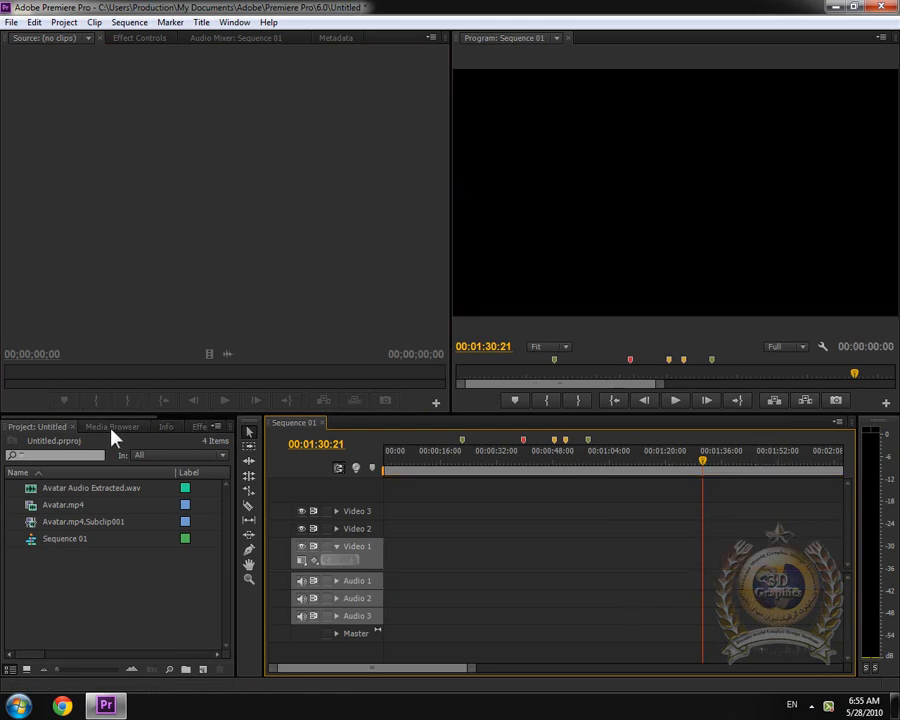
Step: Import the FaceBreaker green screen MP4 clip from the Videos library into the project
double_click(74, 596)
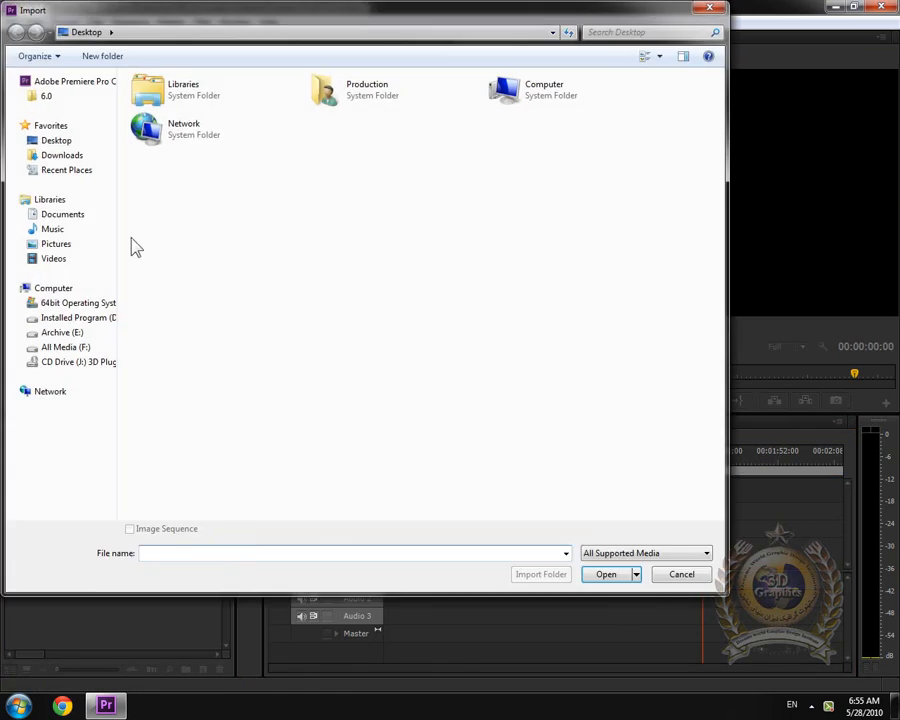
click(58, 258)
click(297, 158)
double_click(297, 158)
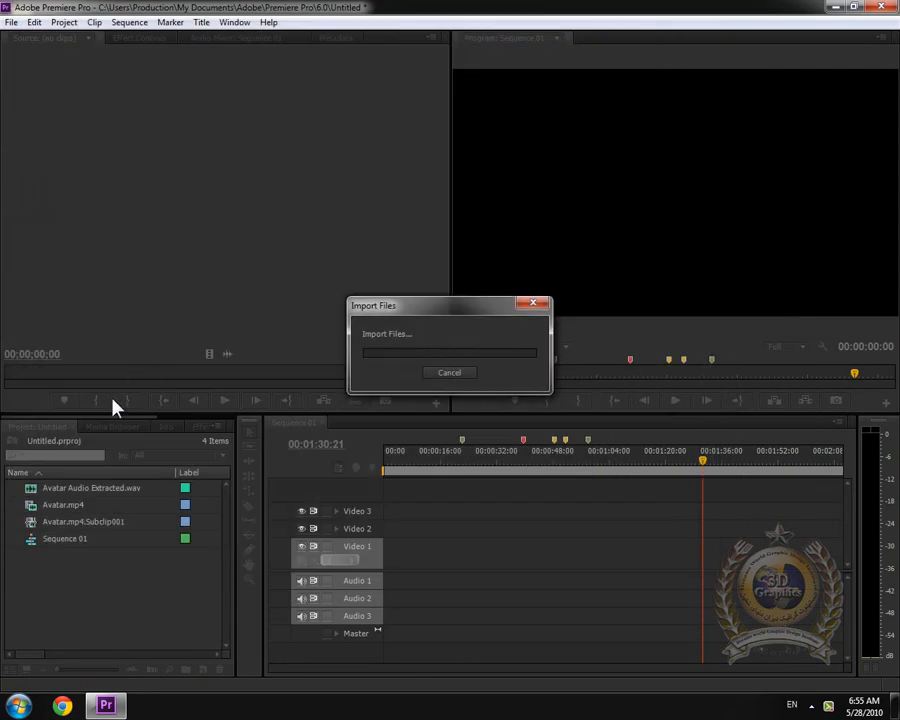
Step: Place the FaceBreaker clip on Video 1 at the start of the sequence and return the playhead to the first frame
drag(34, 540, 416, 546)
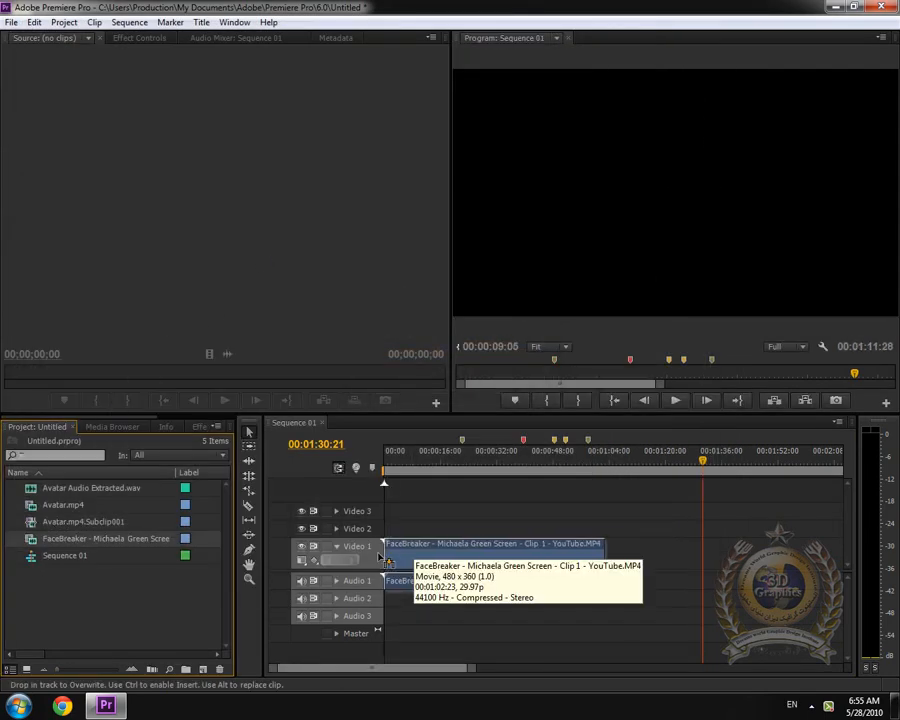
click(430, 382)
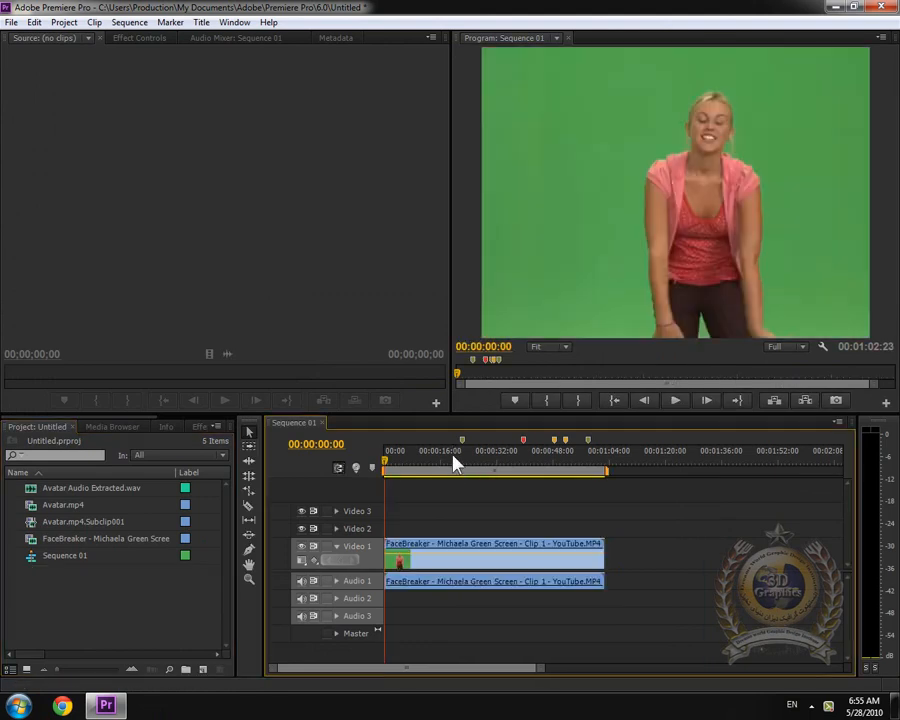
drag(424, 458, 373, 497)
click(406, 553)
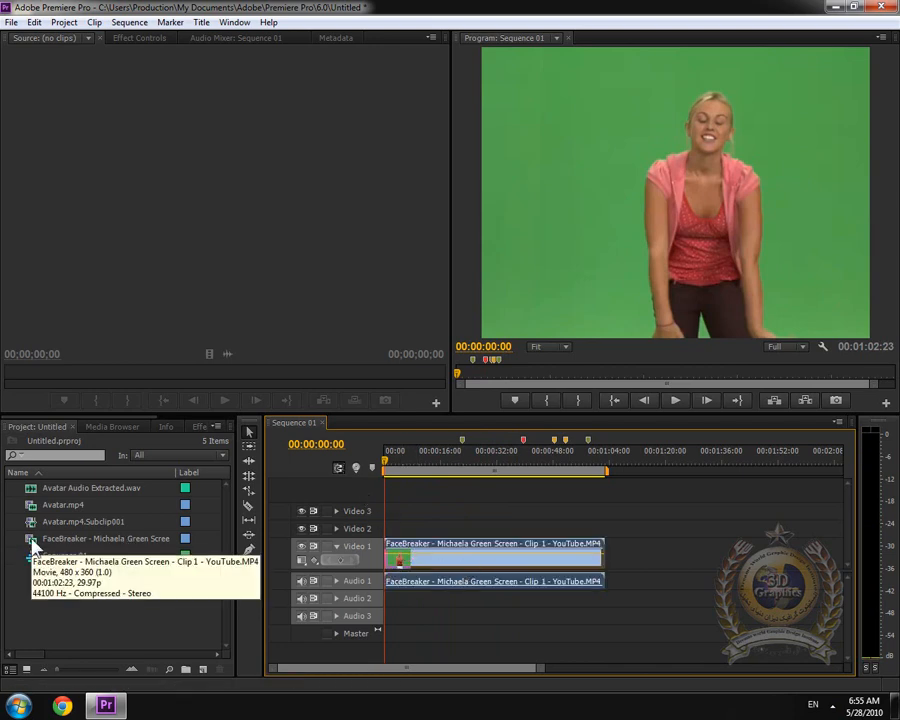
Step: Stack three more copies of the FaceBreaker clip on Video 2, Video 3 and a new Video 4 track, all starting at the sequence start
drag(30, 538, 388, 536)
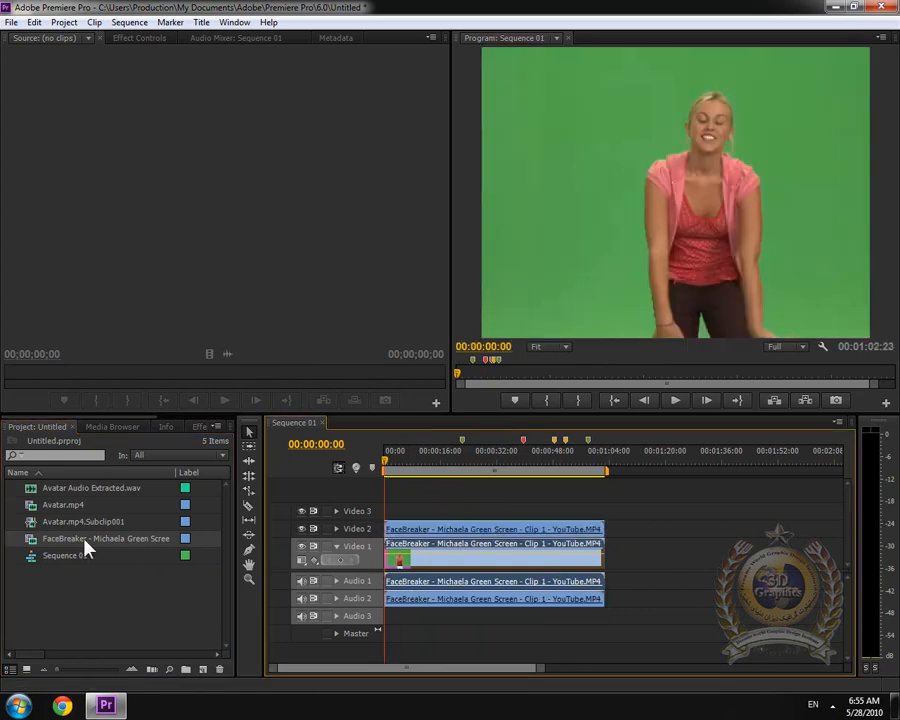
drag(30, 540, 390, 512)
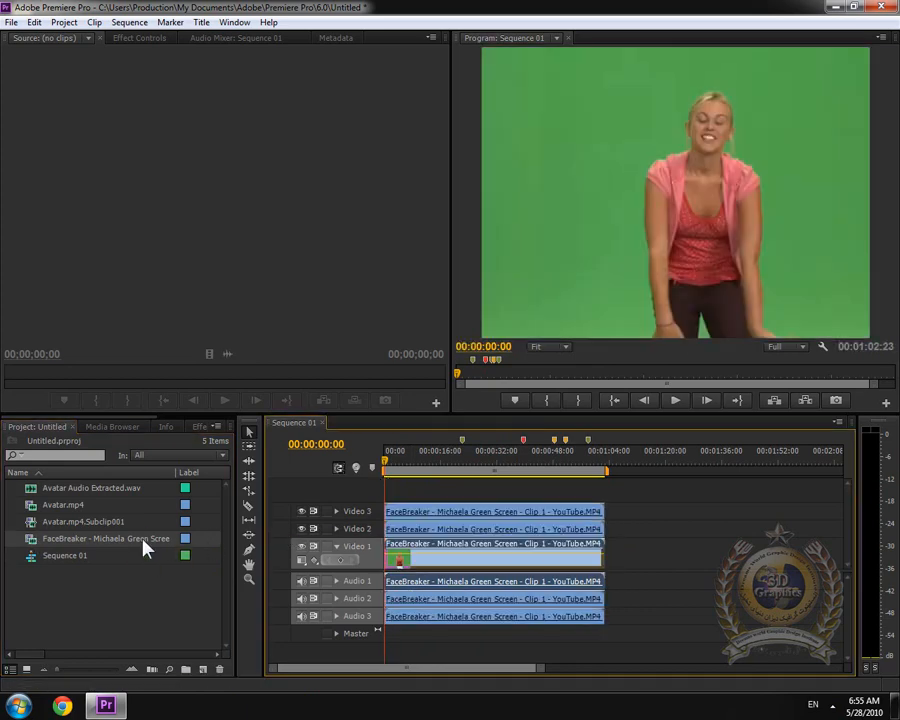
drag(38, 541, 380, 490)
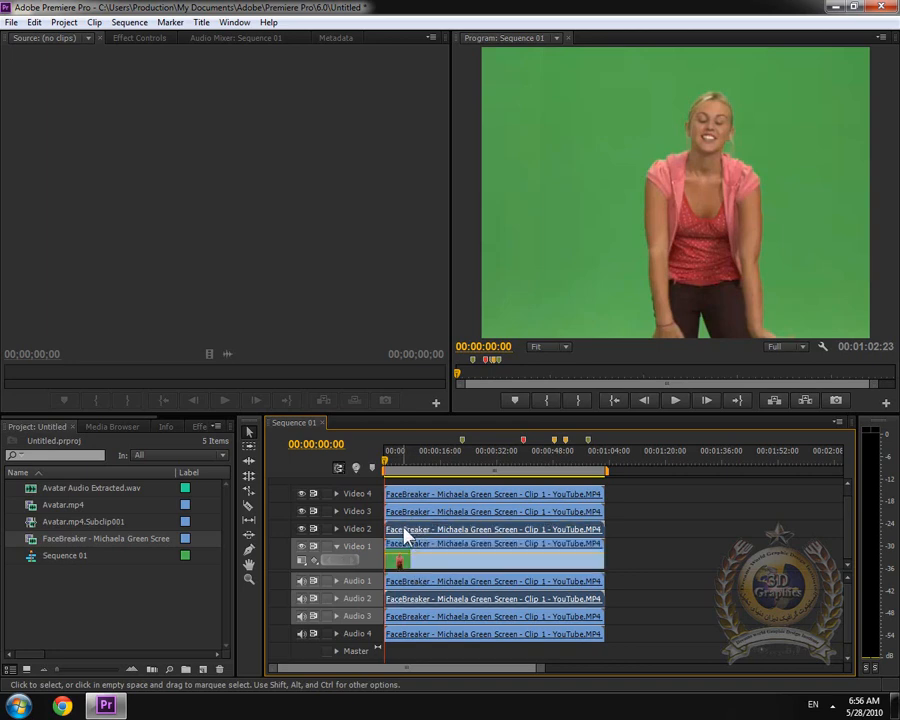
Step: Lower the opacity of the FaceBreaker clip on Video 2 in its effect controls
click(128, 22)
click(137, 37)
click(138, 37)
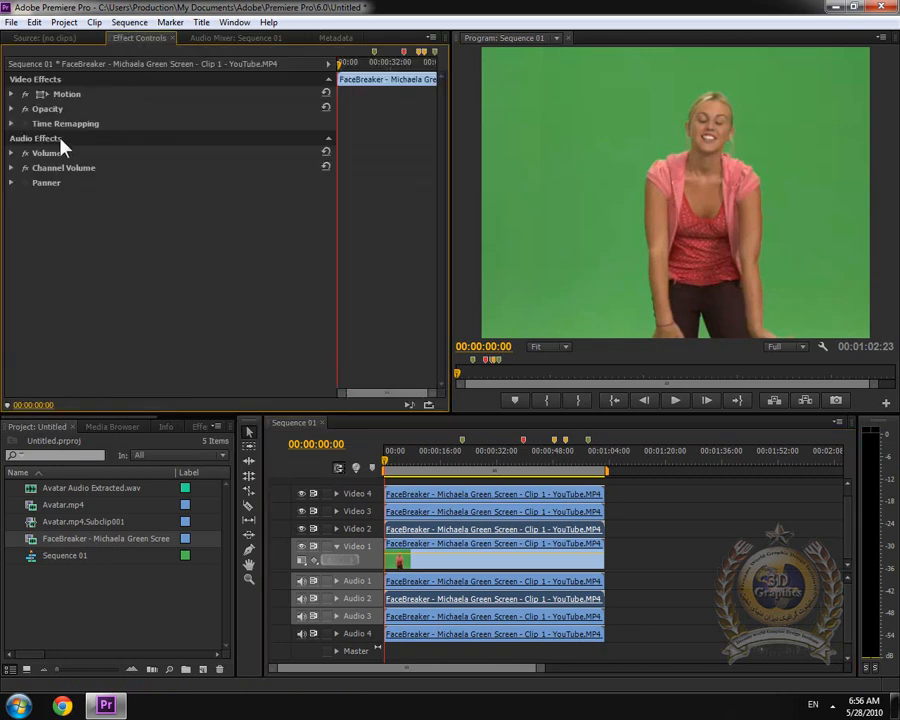
click(11, 108)
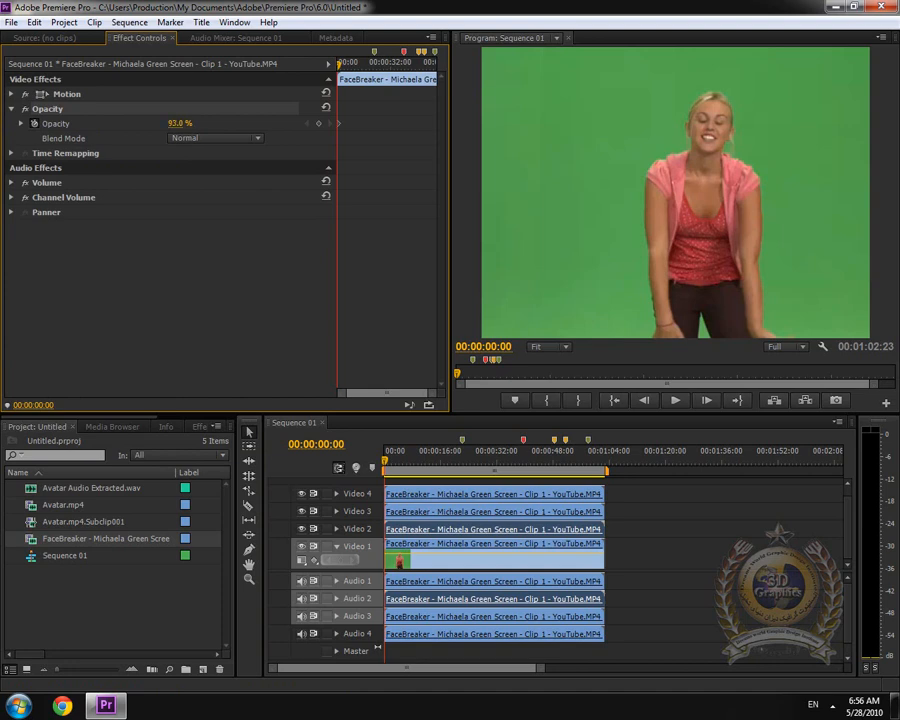
Step: Set the opacity of the Video 3 clip to 70% and of the Video 4 clip to 60%
click(389, 512)
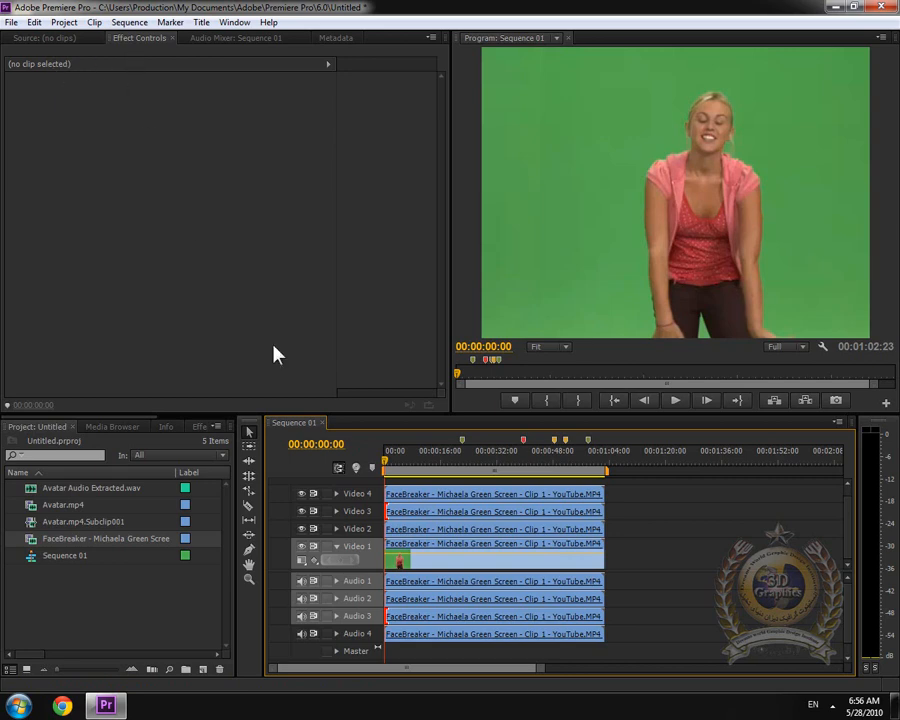
click(414, 527)
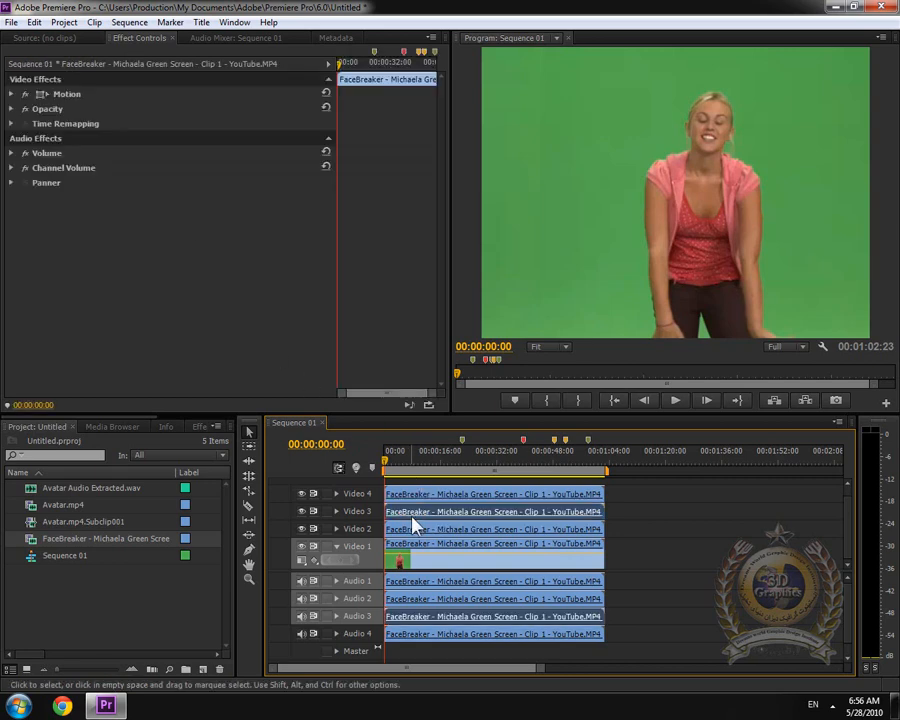
click(11, 109)
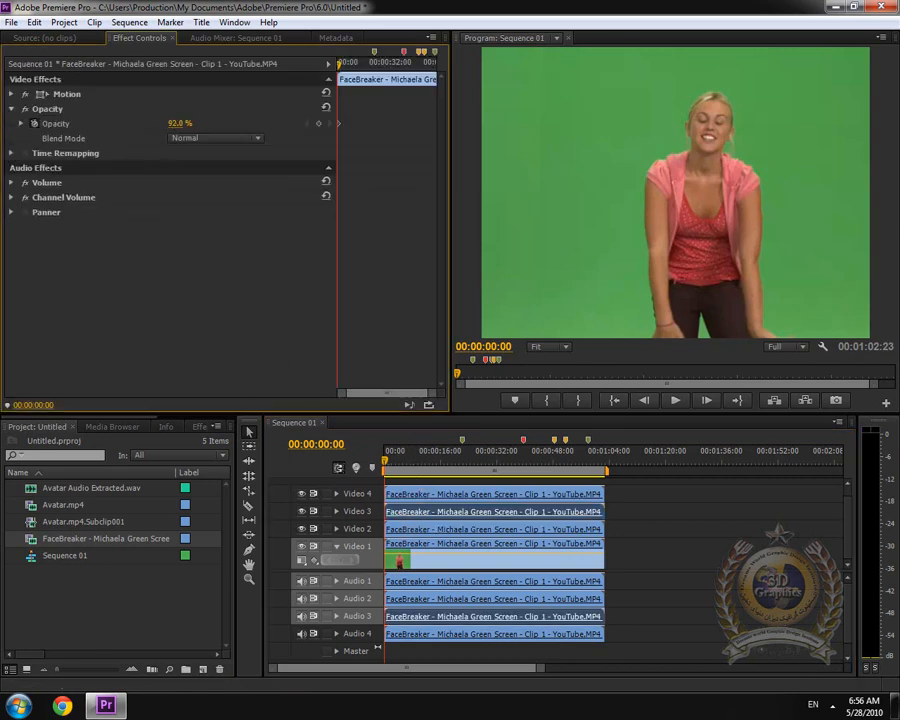
click(406, 493)
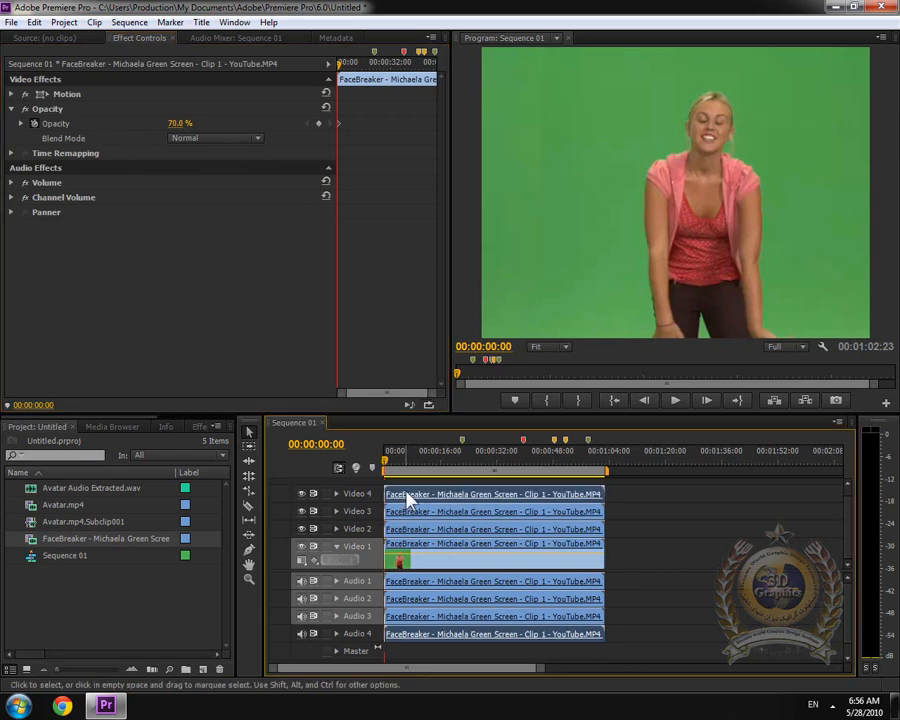
click(11, 109)
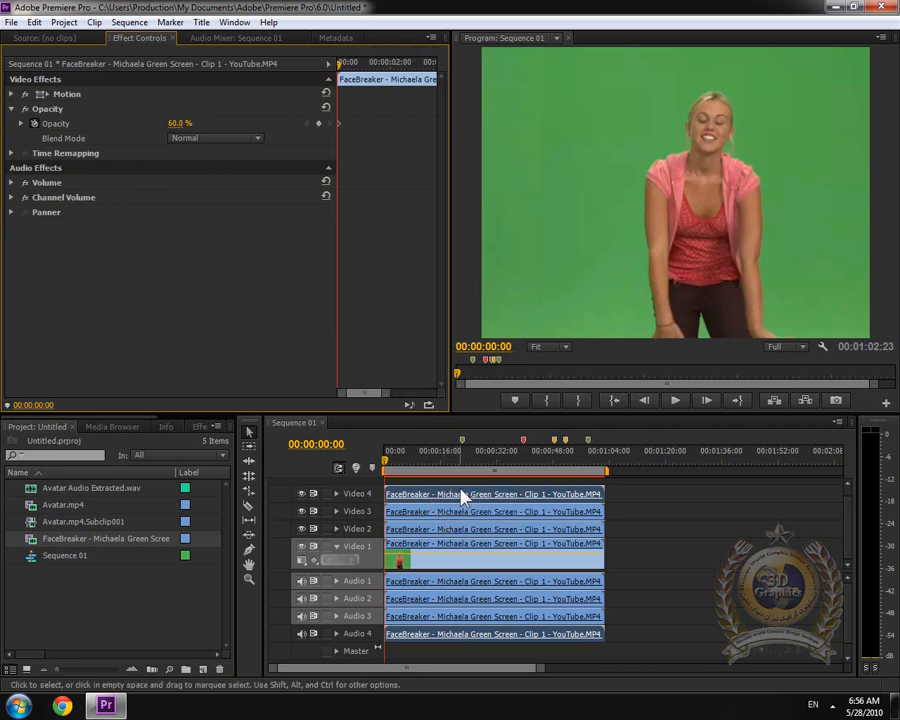
Step: Offset the clips on Video 2, Video 3 and Video 4 to start one, two and three frames after the sequence start
click(388, 461)
key(equal)
key(equal)
key(equal)
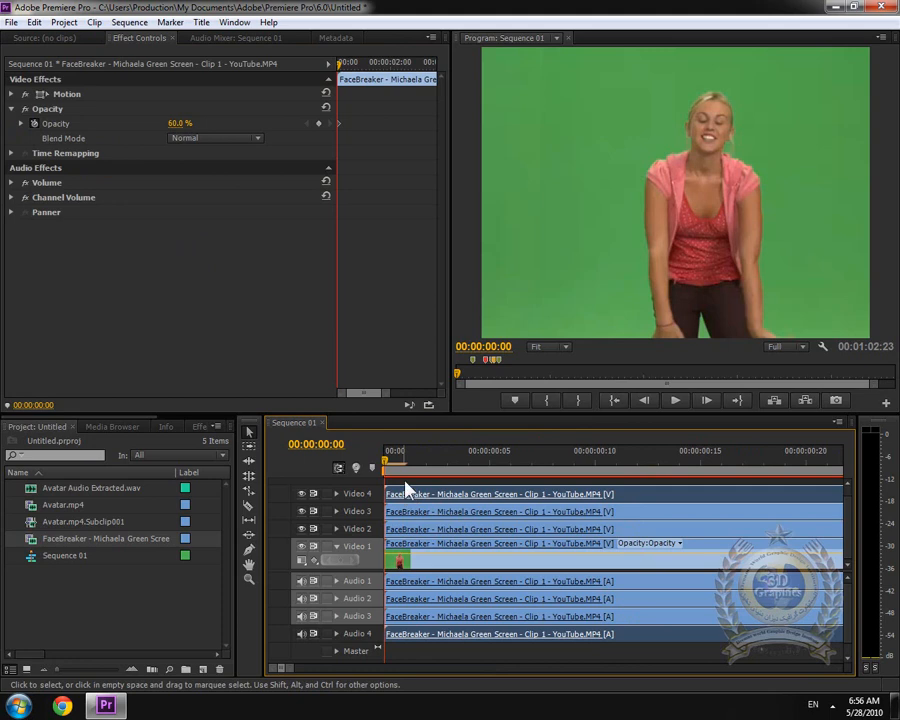
drag(850, 572, 822, 614)
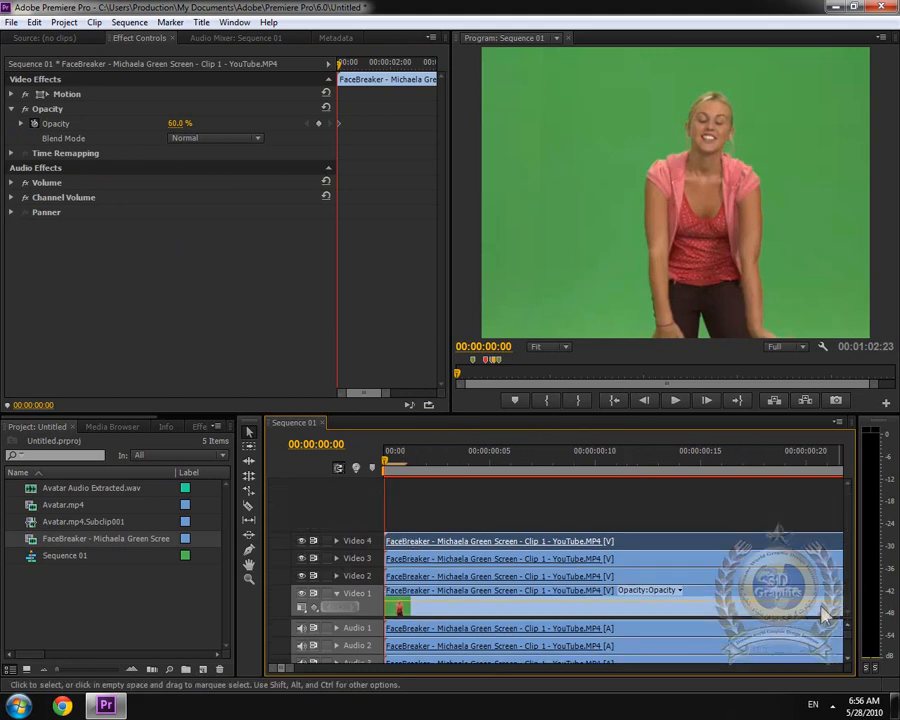
drag(436, 578, 455, 575)
drag(452, 517, 497, 560)
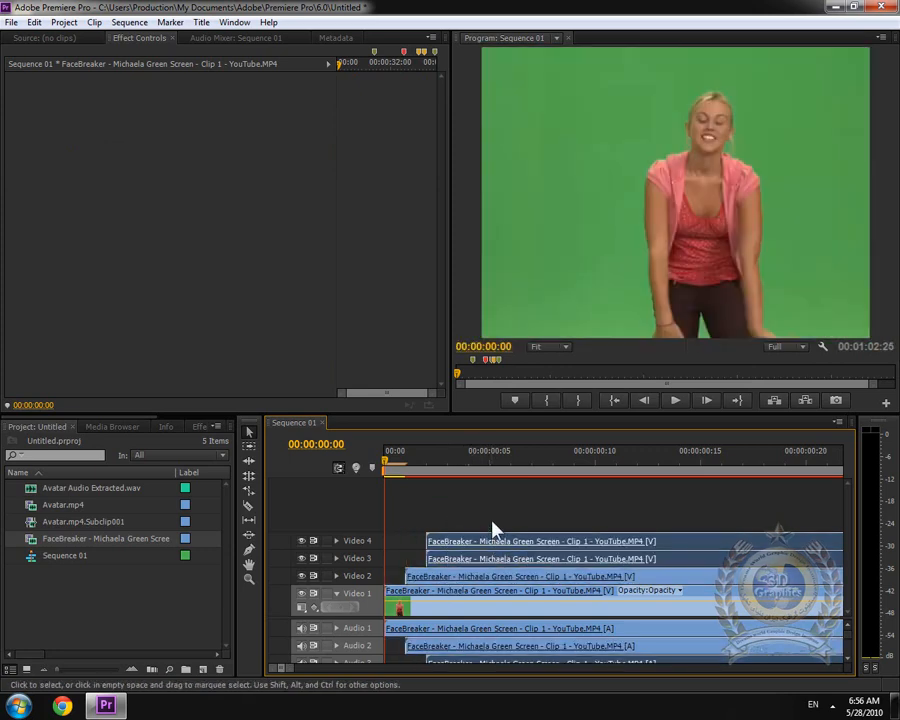
double_click(497, 547)
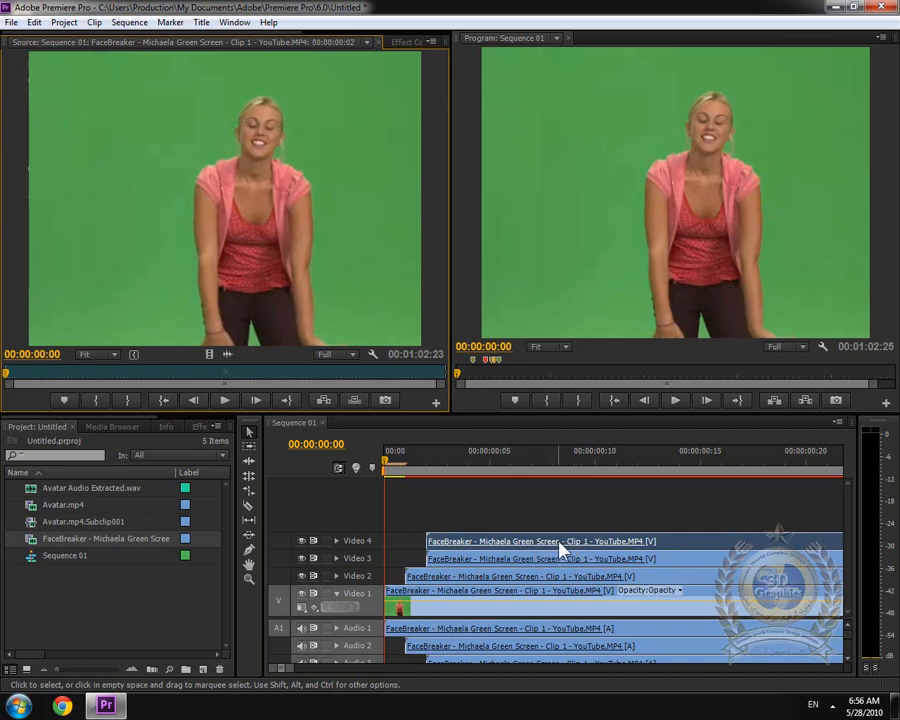
mouse_move(483, 547)
mouse_down()
mouse_move(465, 545)
mouse_move(473, 545)
mouse_up()
Step: Play the sequence from the start to check the ghosting effect of the staggered clips
key(minus)
key(minus)
key(minus)
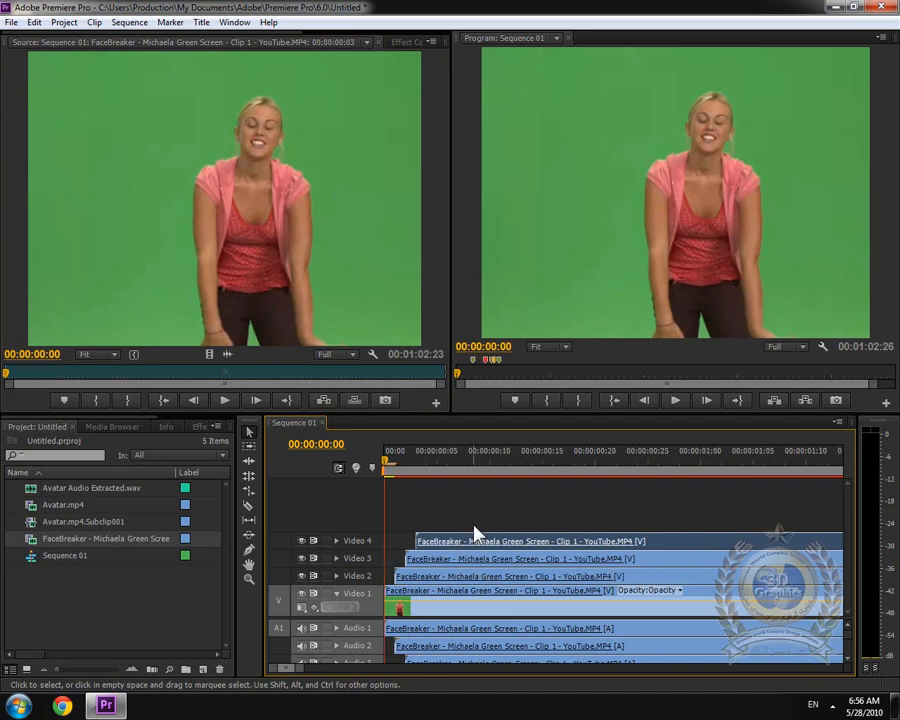
click(706, 289)
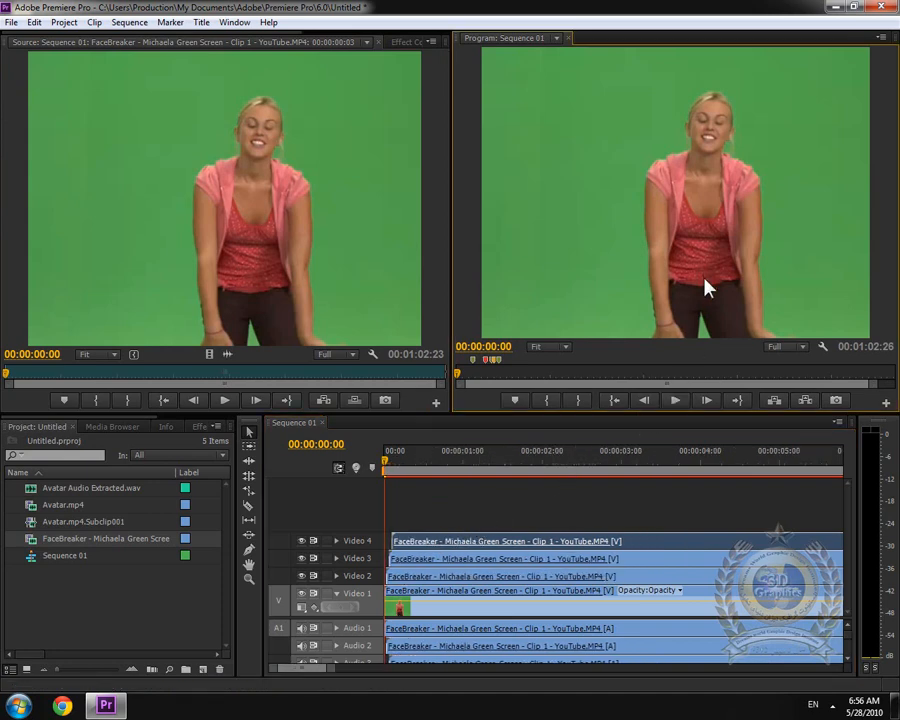
click(677, 401)
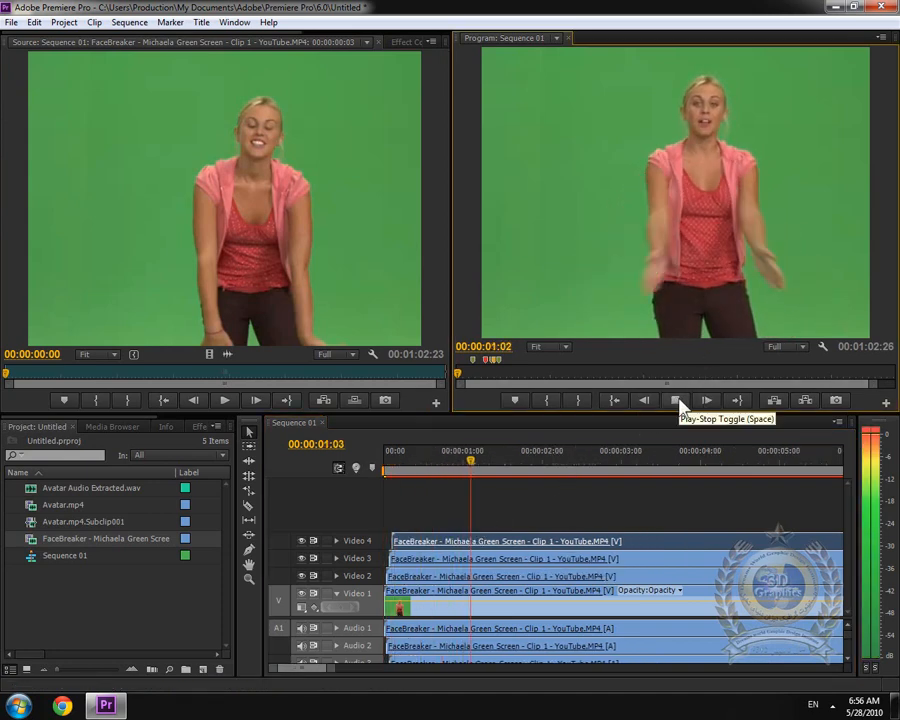
click(677, 401)
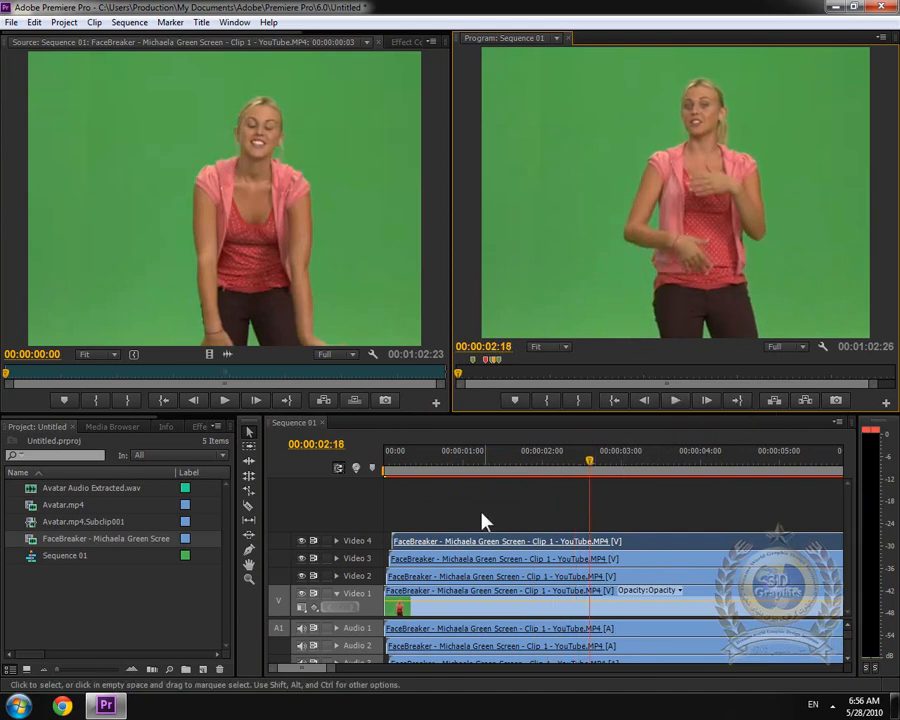
Step: Widen the stagger so the Video 2, 3 and 4 clips start about 4, 8 and 14 frames into the sequence
click(406, 462)
key(equal)
key(equal)
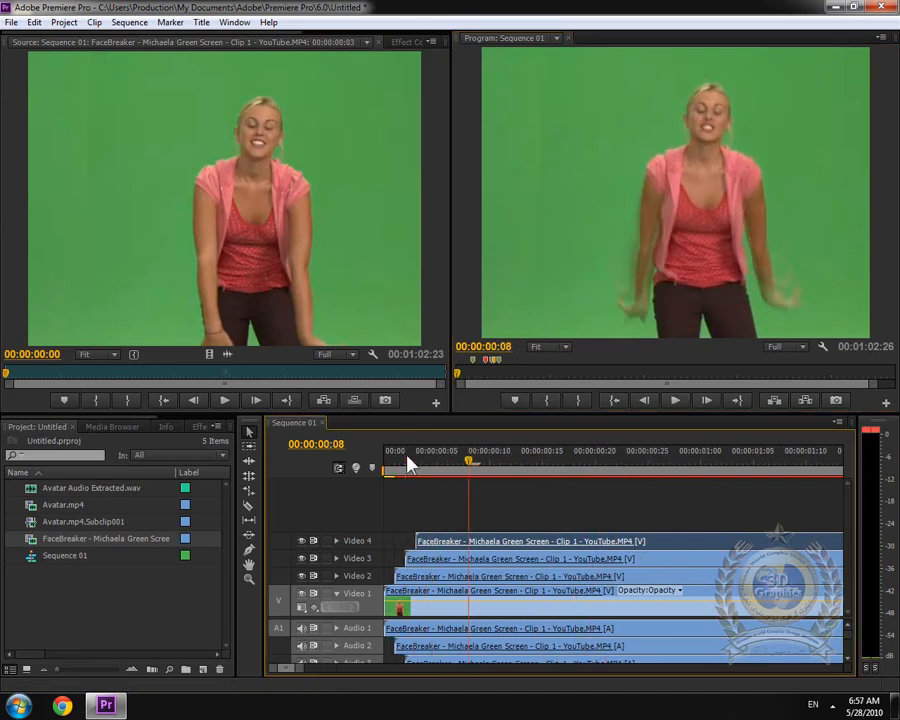
drag(424, 510, 556, 586)
drag(511, 506, 722, 543)
Step: Play the sequence from the start to review the ghosting with the wider clip offsets
key(minus)
key(minus)
key(minus)
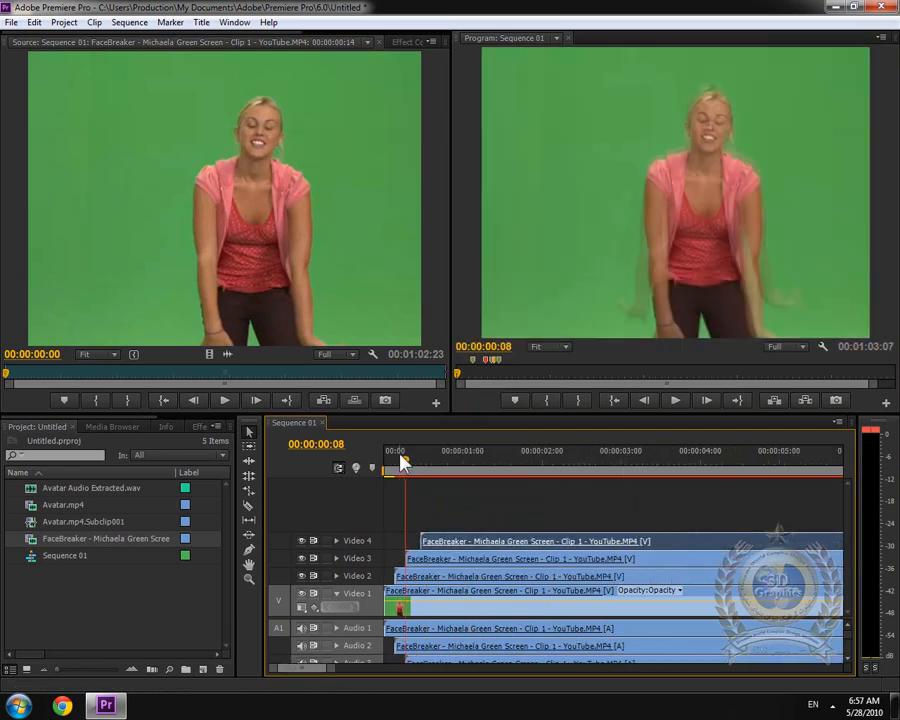
drag(402, 457, 380, 457)
click(676, 401)
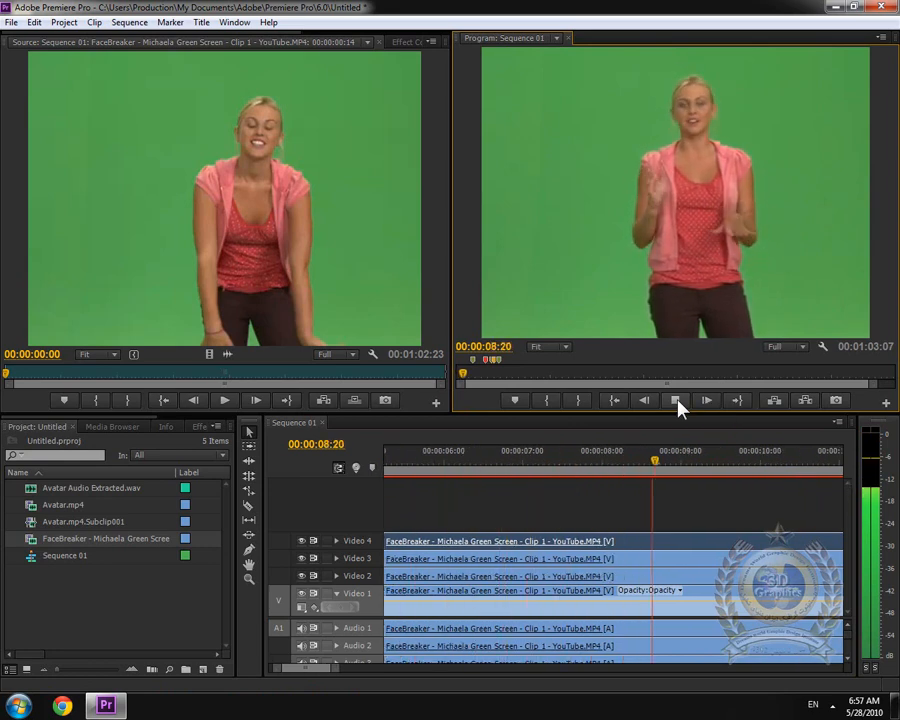
click(678, 407)
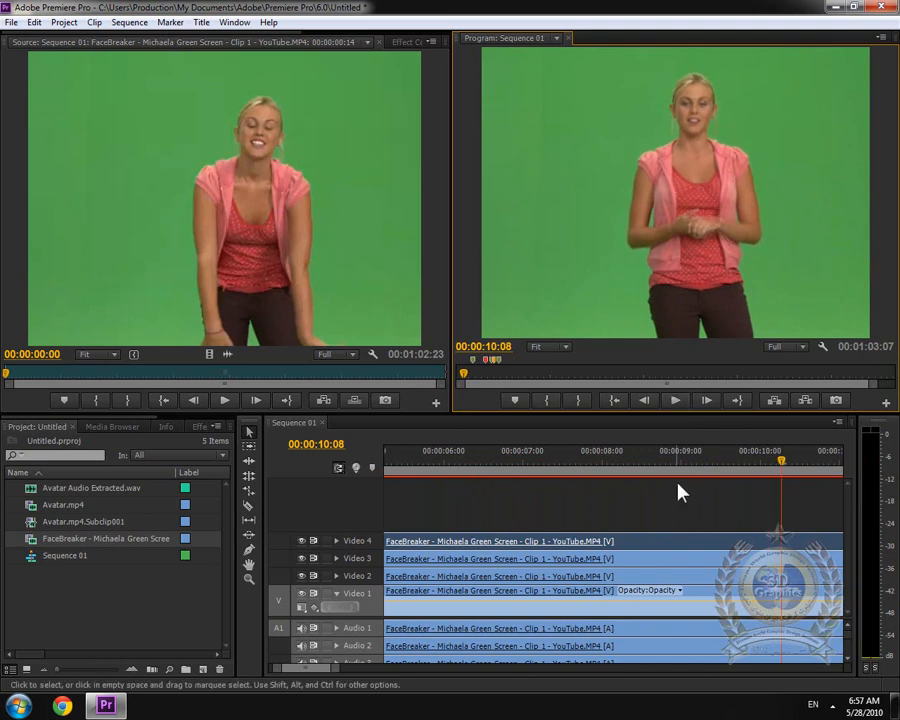
Step: Replay the sequence from the beginning, then stop with the playhead at 00:00:21:25 and view the full length of the clips
click(832, 704)
click(851, 614)
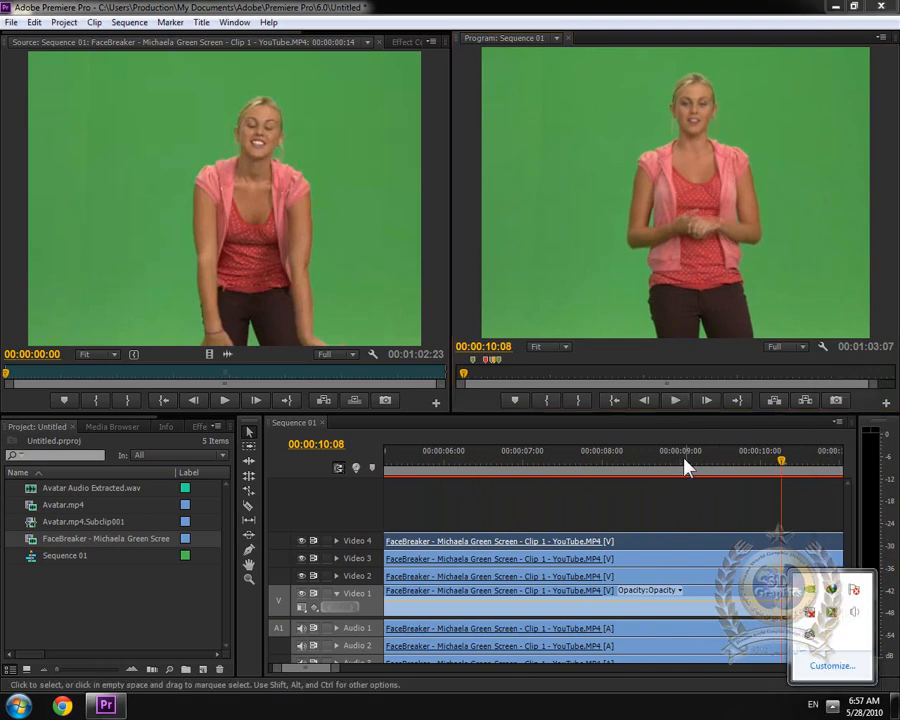
drag(683, 464, 264, 460)
click(672, 405)
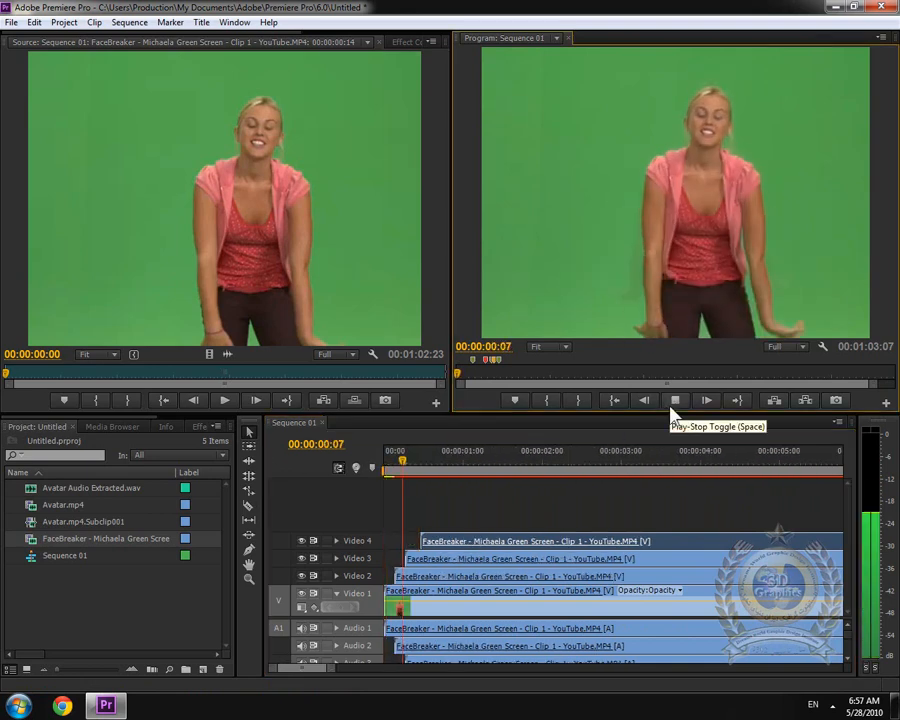
click(833, 705)
click(833, 705)
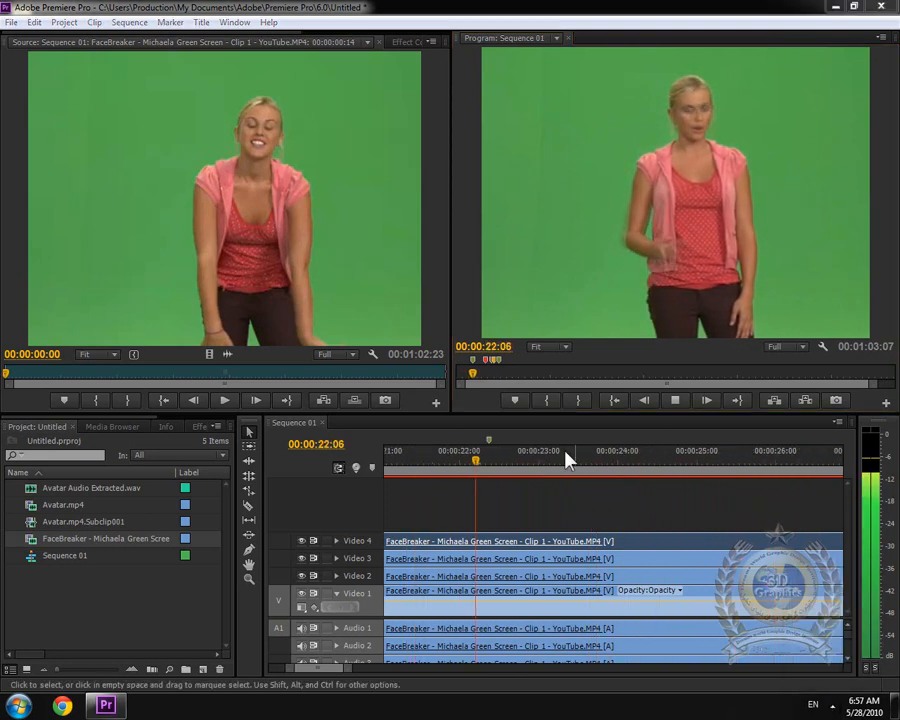
drag(488, 462, 446, 462)
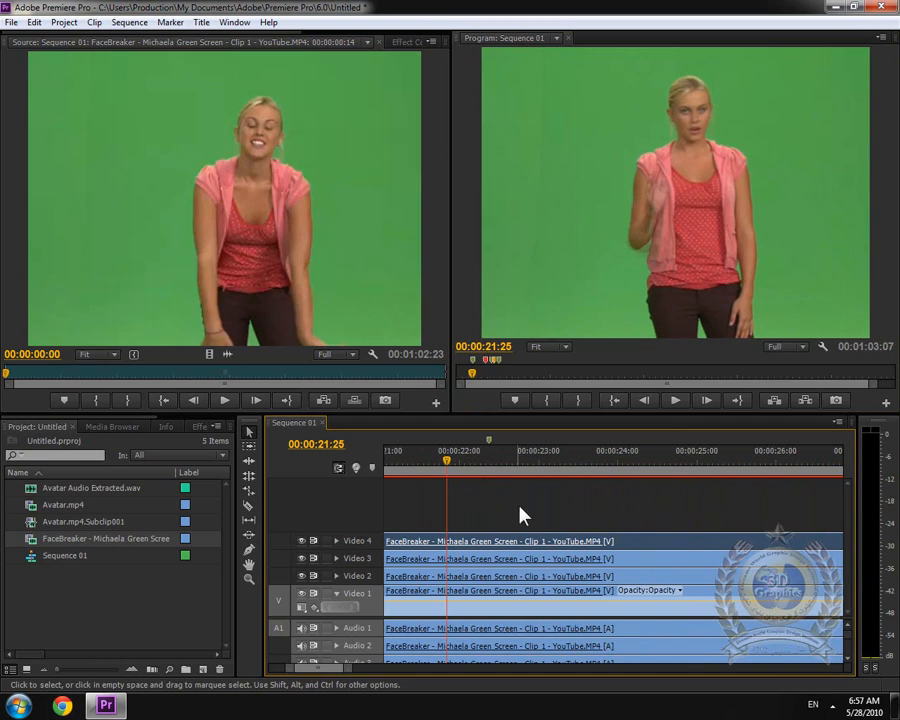
key(minus)
key(minus)
key(minus)
key(minus)
key(minus)
key(minus)
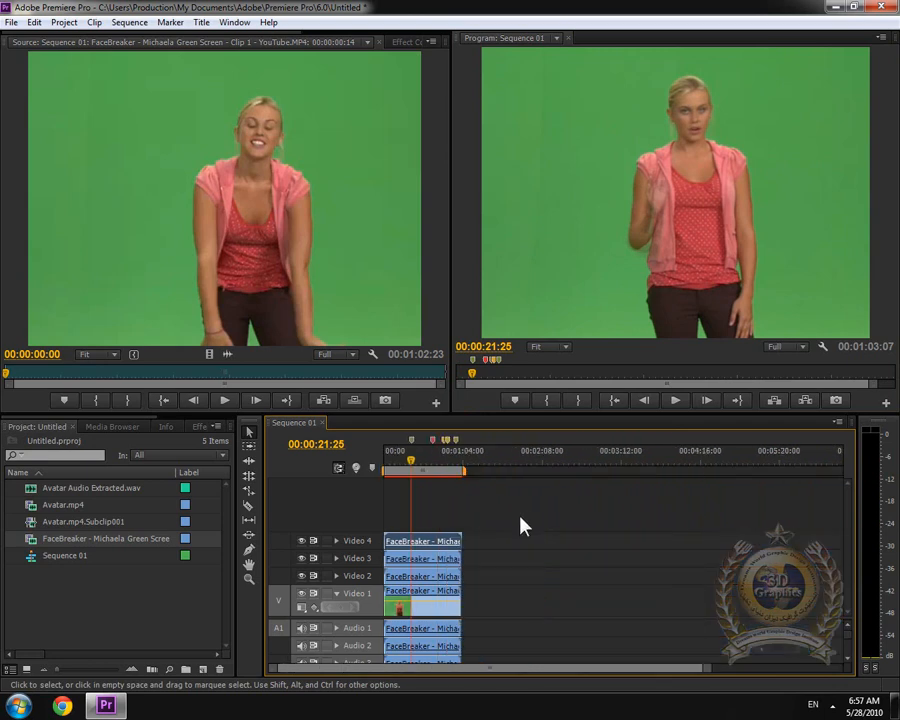
Step: Start a media import and browse to the Gallery.JPG [3824] folder inside Production's My Pictures folder
key(equal)
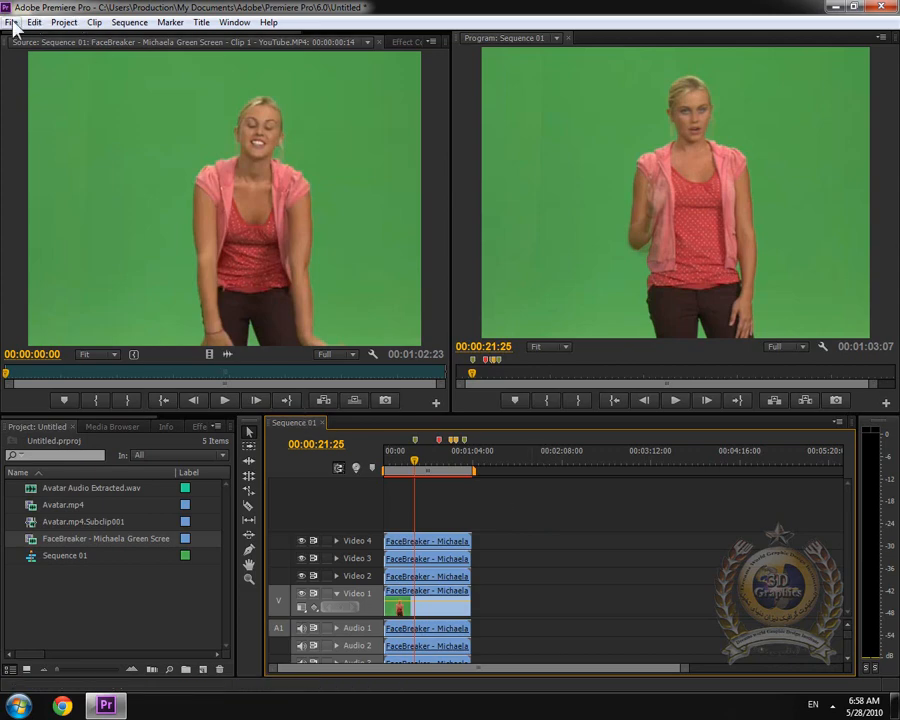
double_click(88, 600)
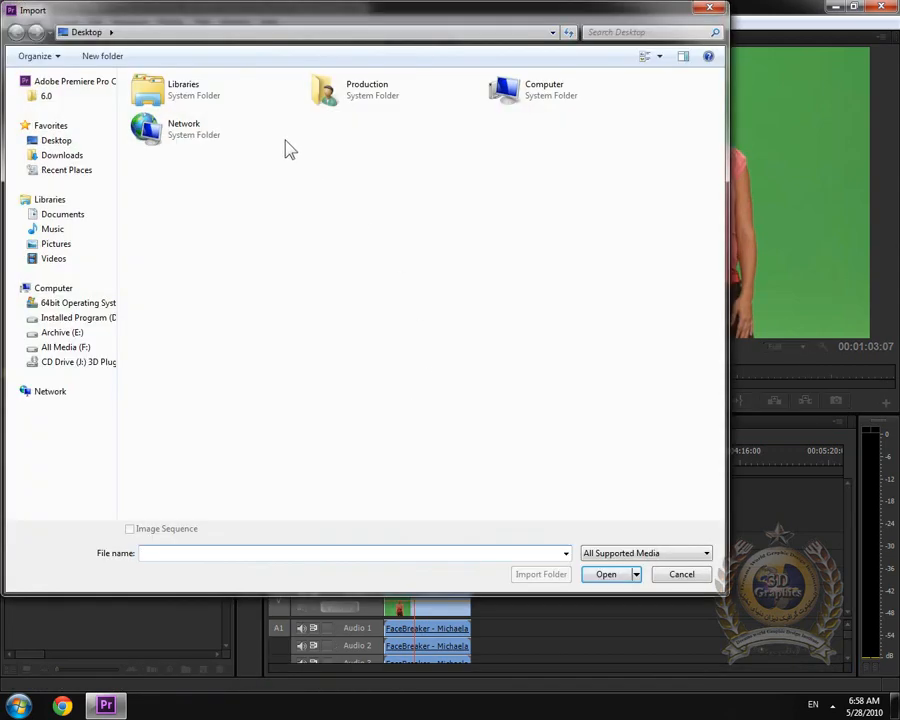
double_click(322, 92)
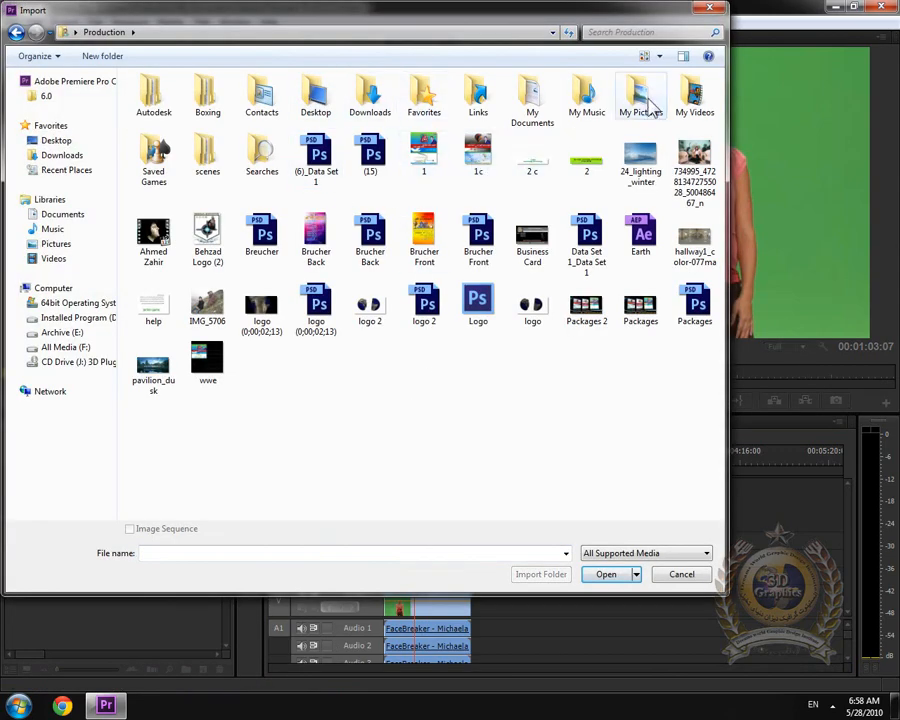
double_click(635, 92)
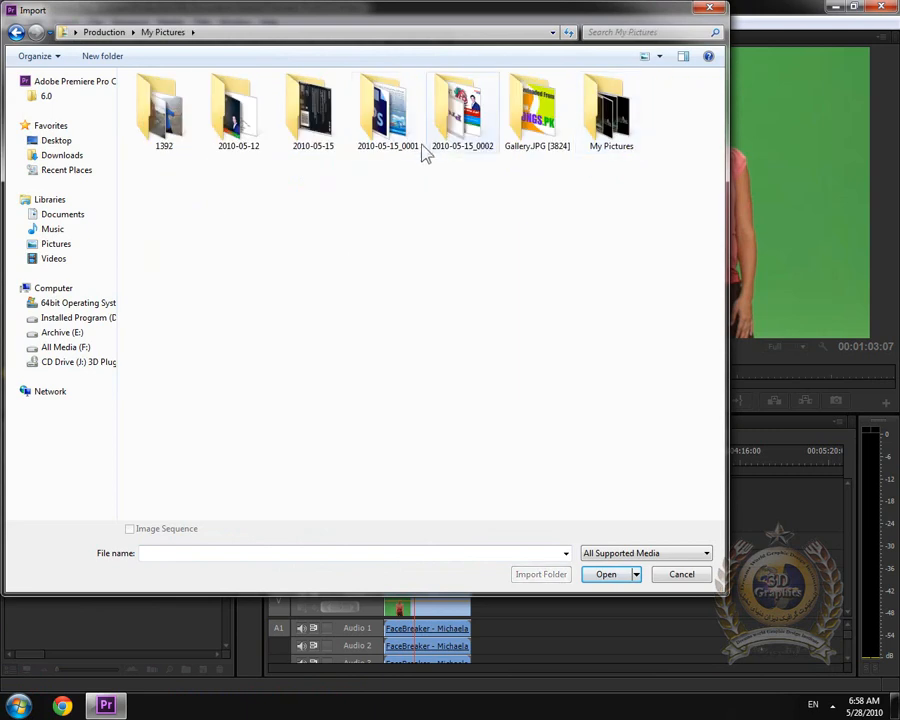
double_click(516, 116)
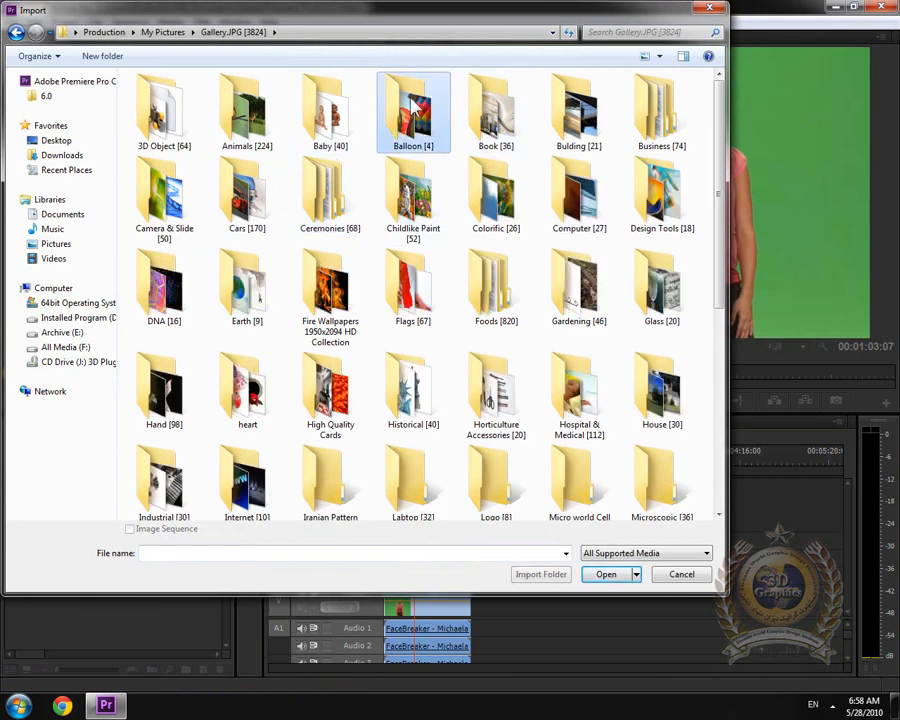
Step: Look through the Balloon [4] and Design Tools [18] folders for a suitable image and return to the gallery folder
double_click(411, 100)
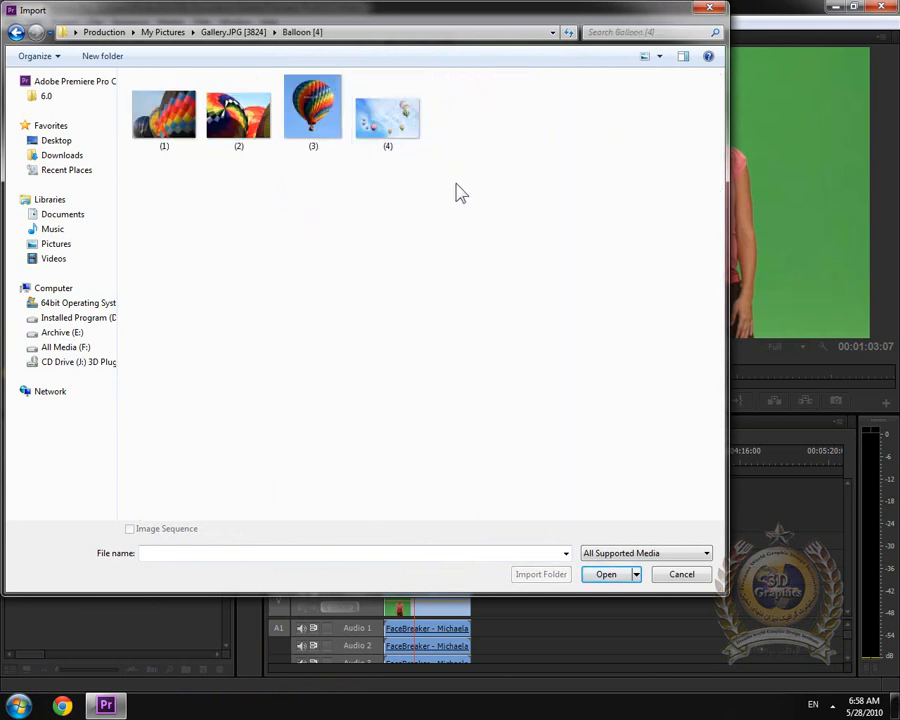
click(15, 33)
double_click(656, 180)
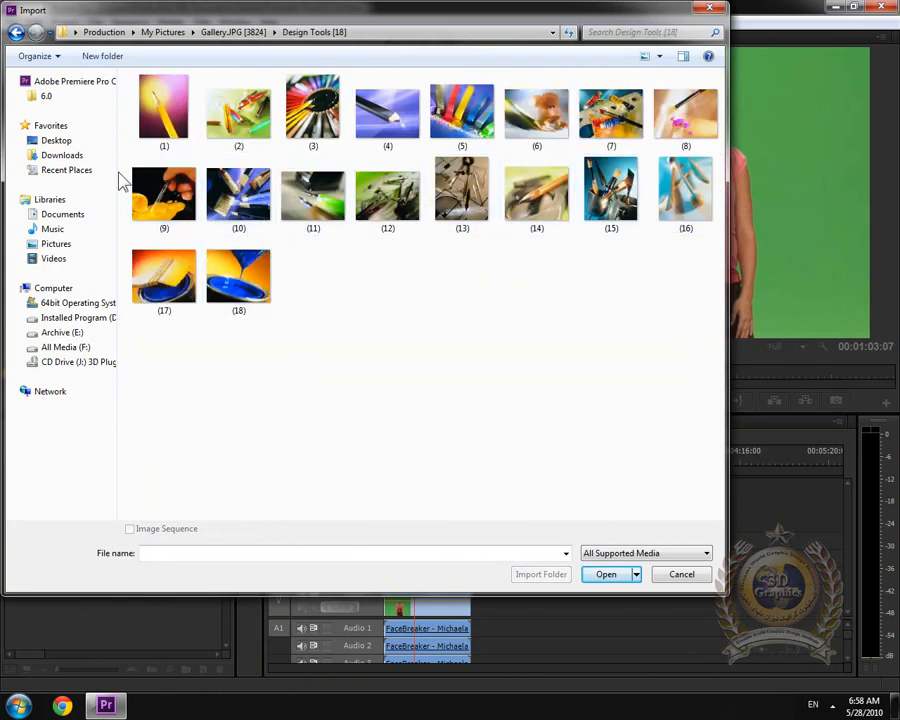
click(15, 33)
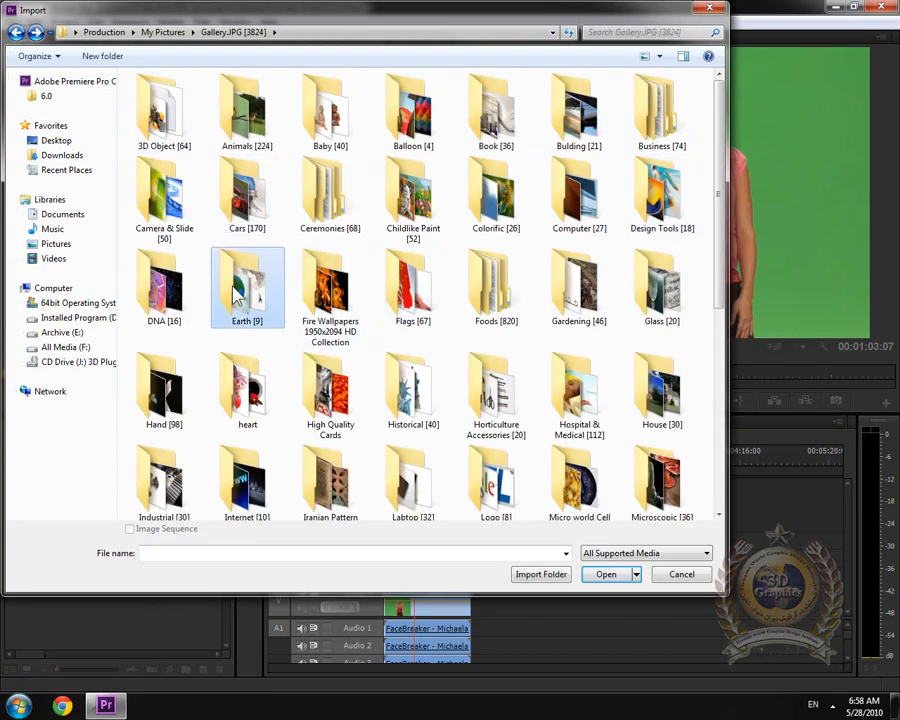
Step: Import the orange camera image (26) from the Camera & Slide [50] folder into the project
double_click(172, 198)
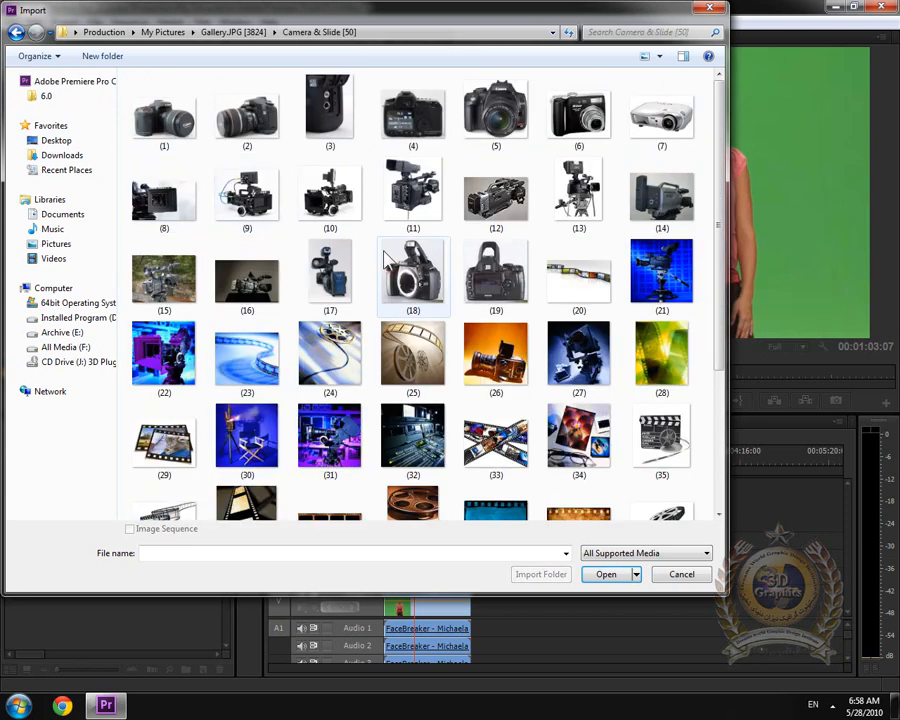
click(579, 364)
click(648, 358)
click(510, 367)
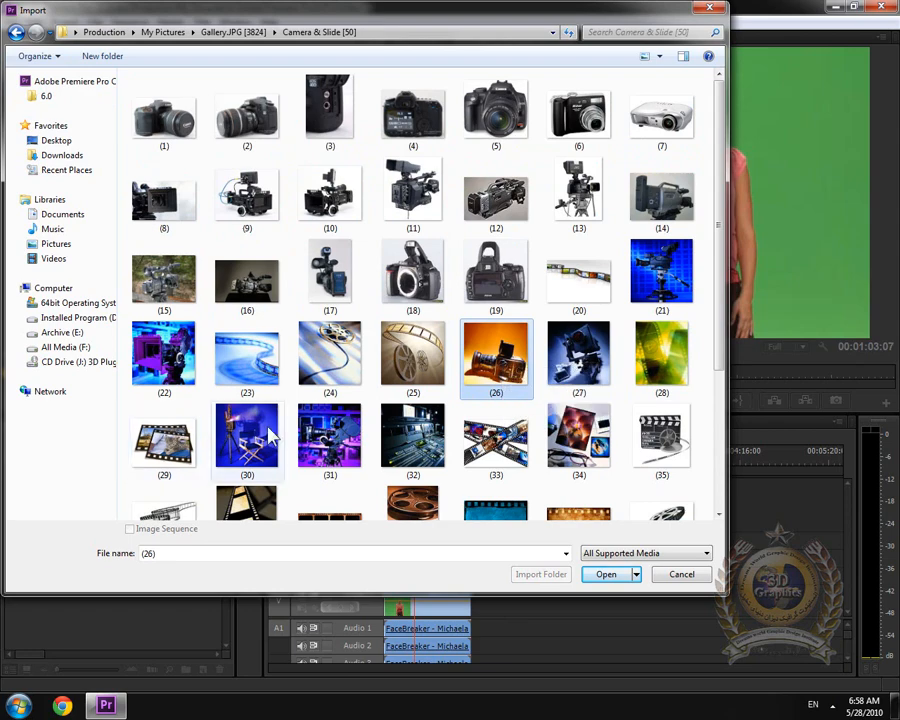
double_click(497, 360)
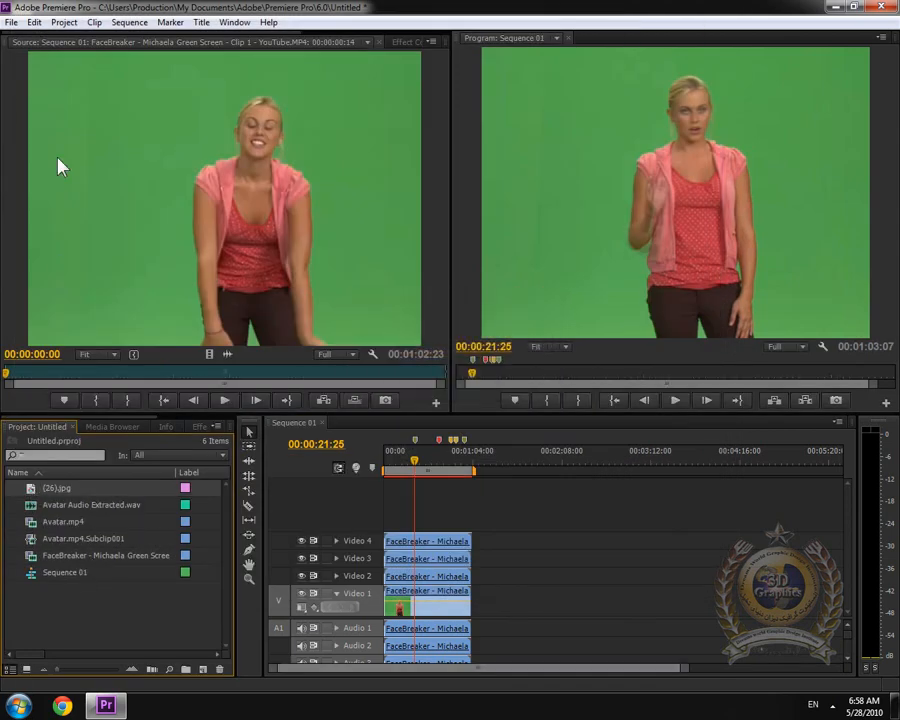
Step: Create a new sequence from the imported (26).jpg image
click(11, 22)
mouse_move(19, 45)
click(278, 69)
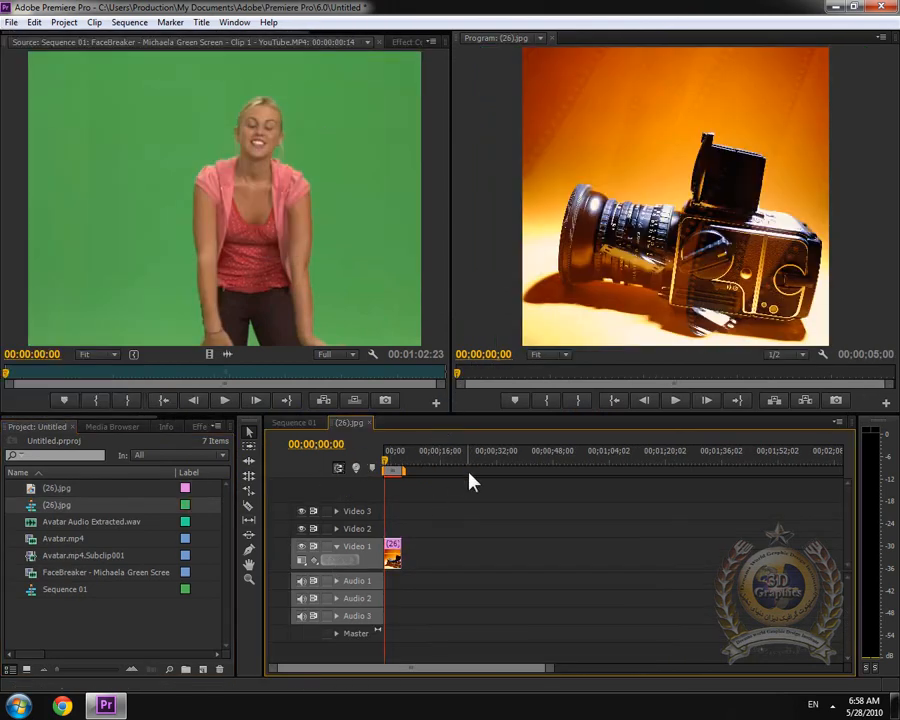
Step: Scale the (26).jpg clip to 15 and set its position to 462.5, 408.5, near the frame's upper-left corner
click(410, 42)
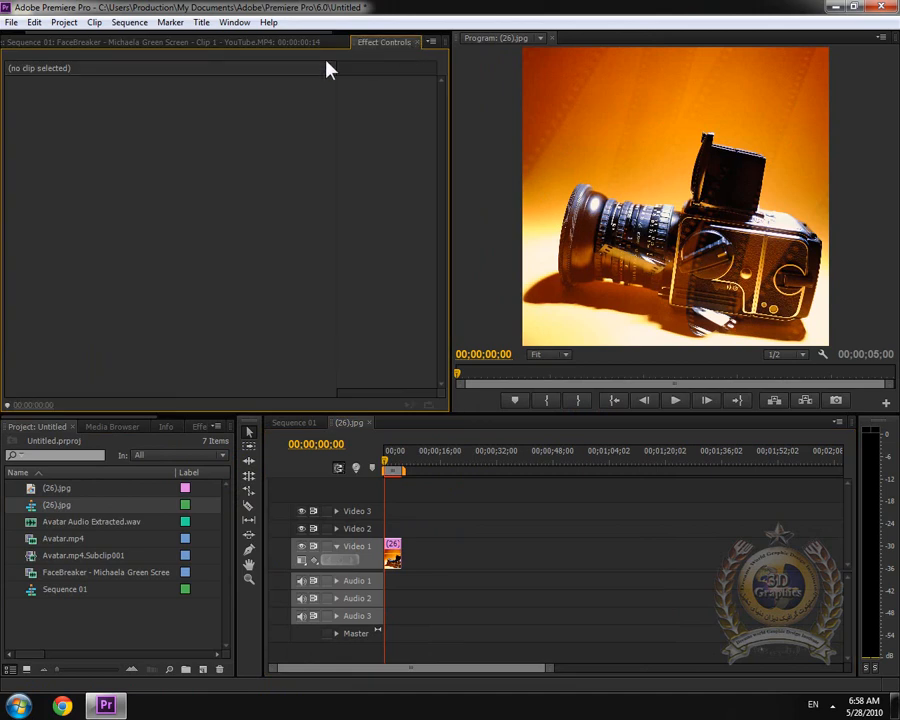
click(393, 555)
click(12, 98)
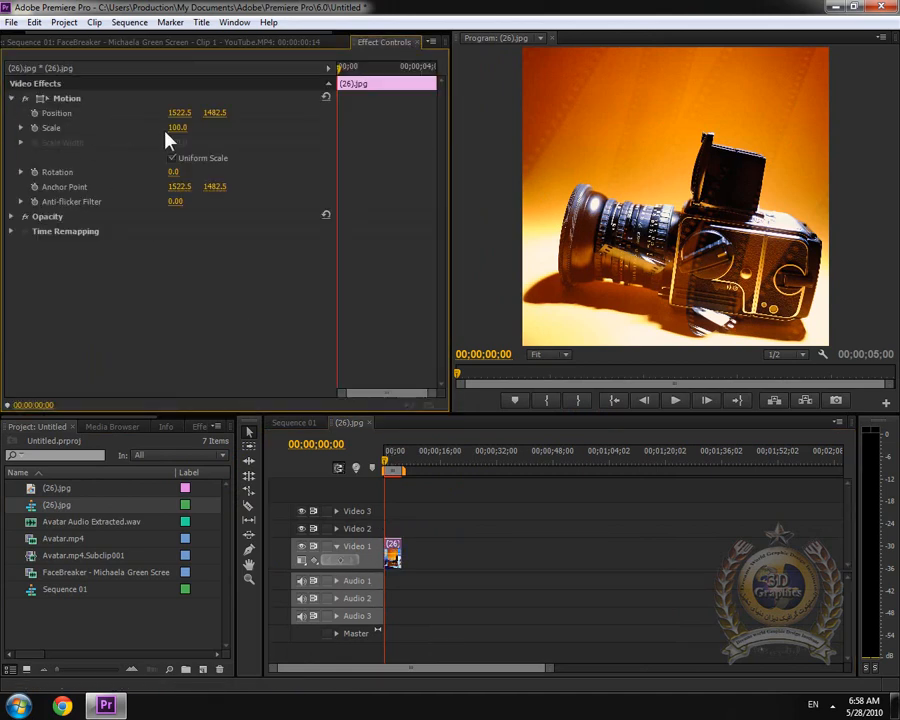
drag(173, 128, 85, 128)
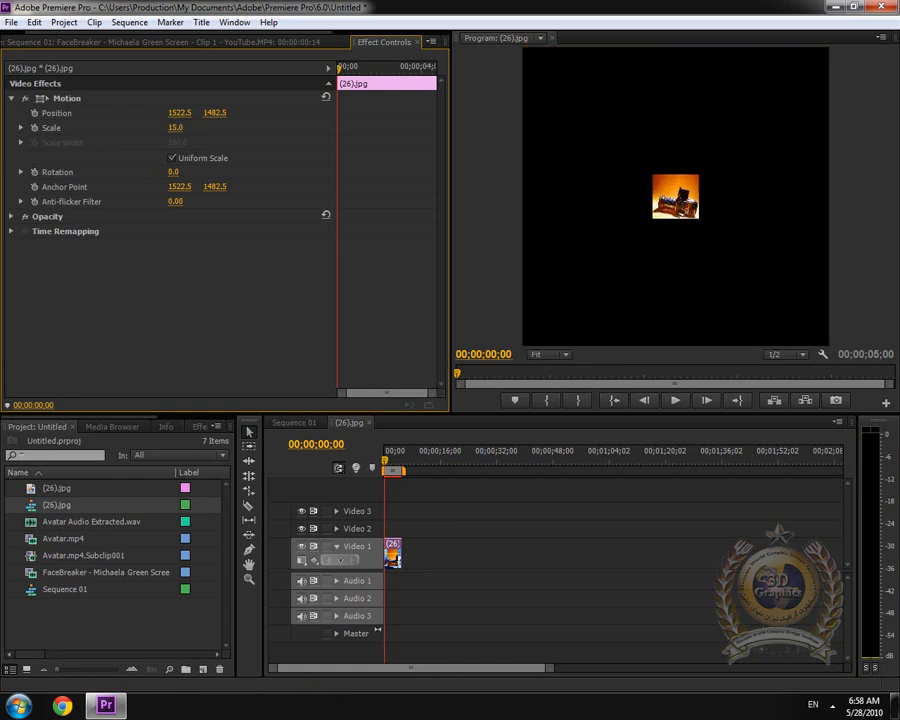
click(680, 196)
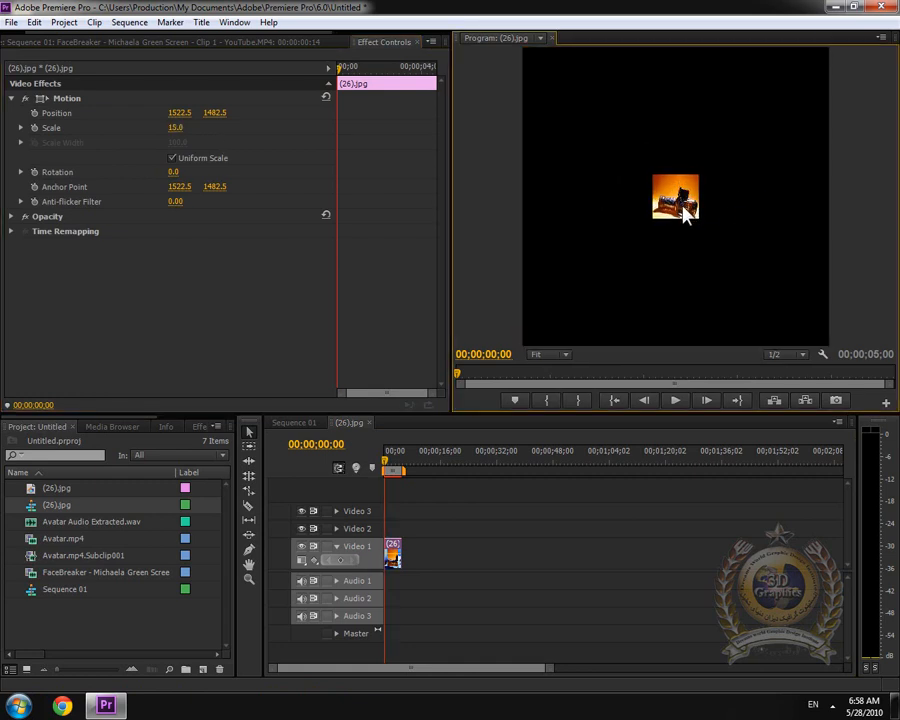
drag(193, 108, 214, 114)
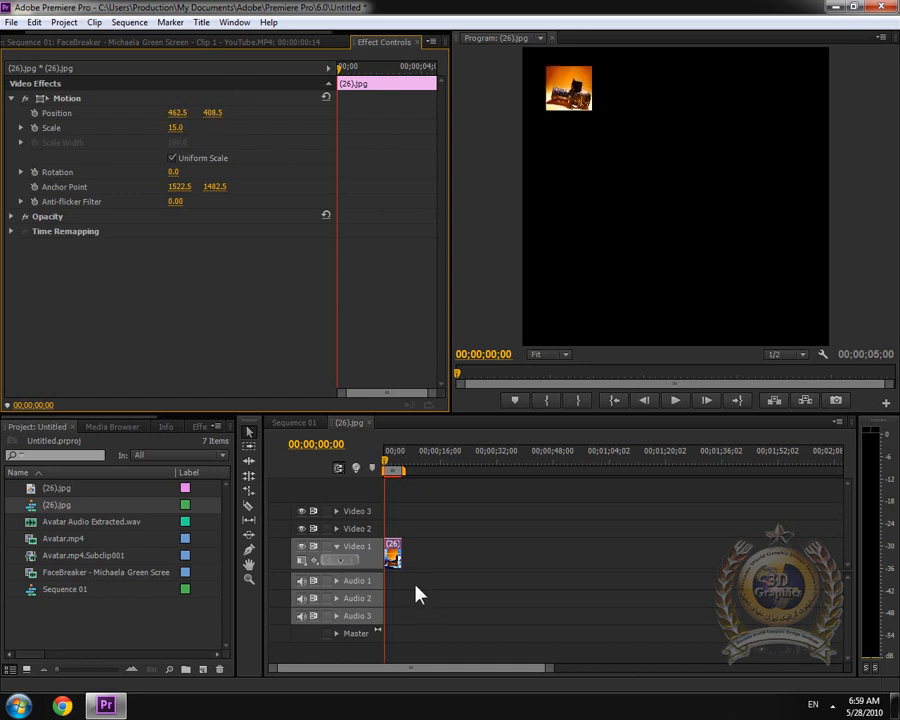
Step: Extend the (26).jpg clip on Video 1 to a duration of about 00;00;25;11
drag(395, 560, 470, 557)
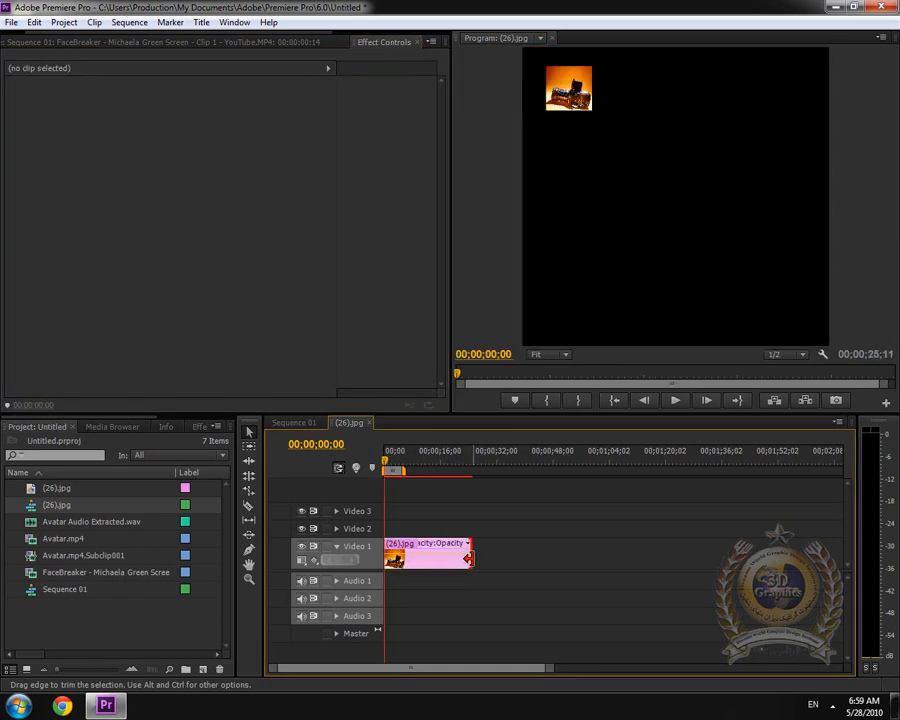
key(equal)
key(equal)
key(equal)
key(equal)
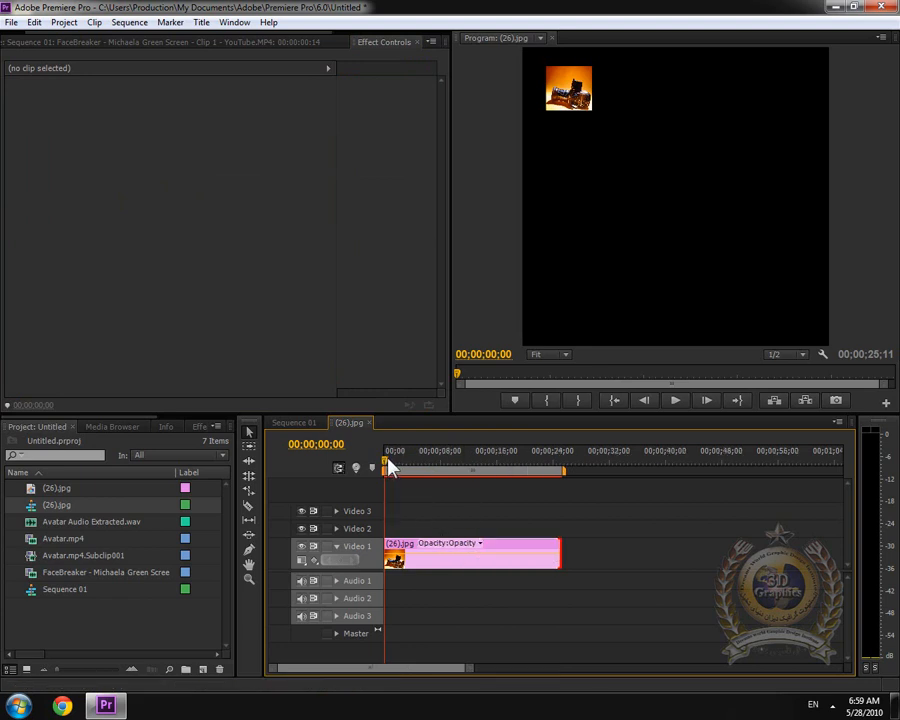
key(minus)
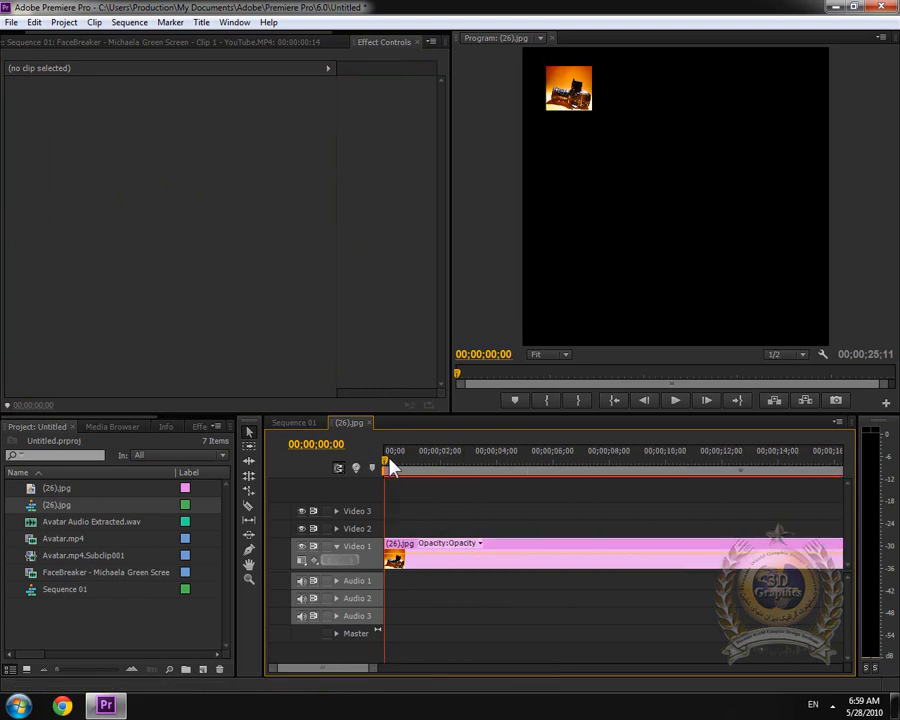
Step: At the clip's start, enable Position, Scale and Rotation keyframing, and set non-uniform scaling to height 21 and width 23
click(435, 556)
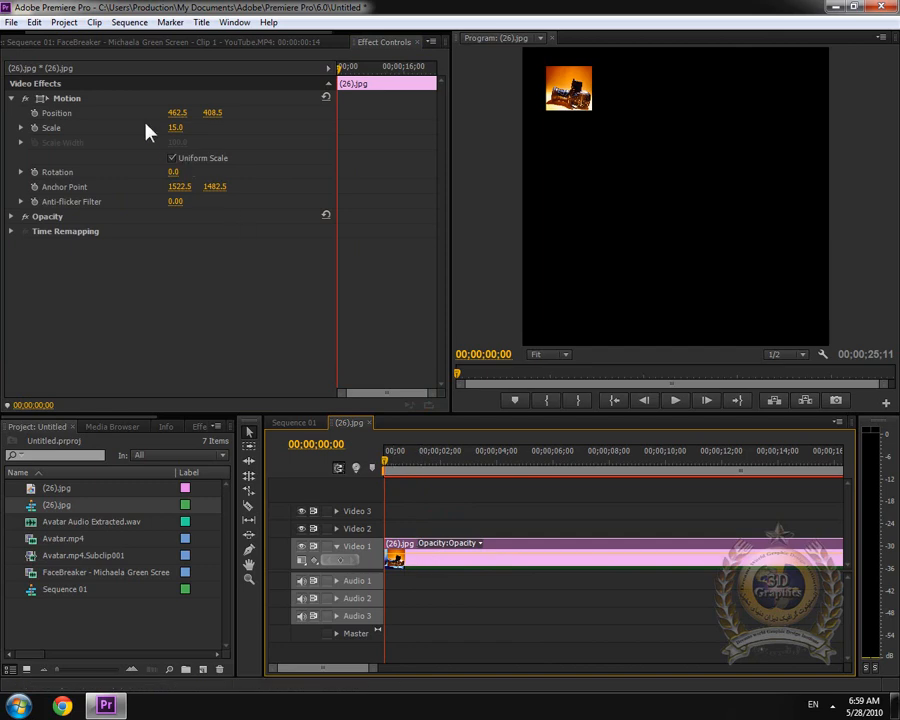
click(35, 113)
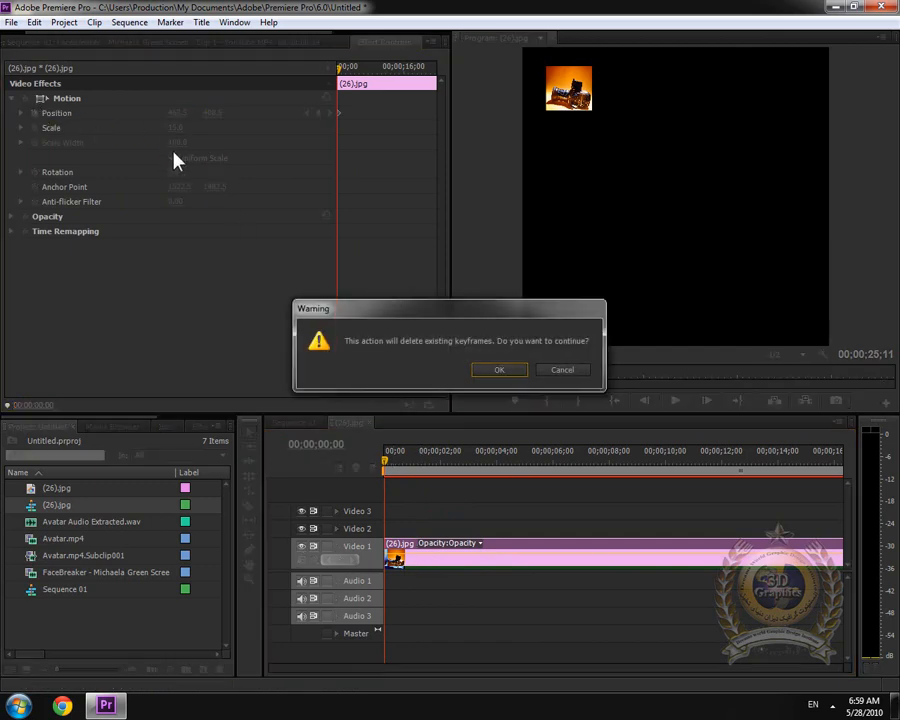
click(512, 370)
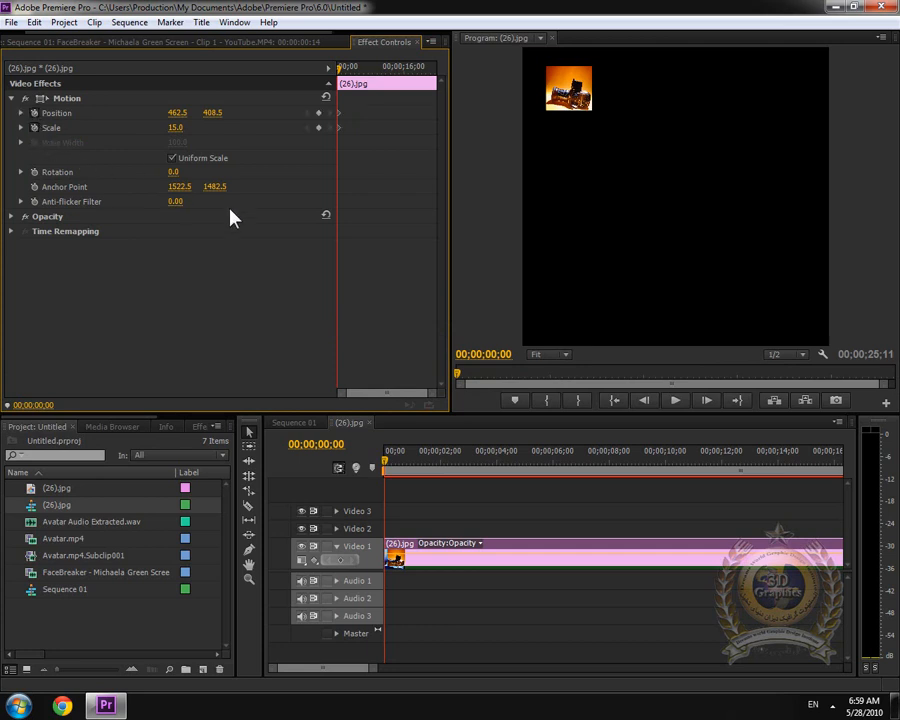
click(171, 158)
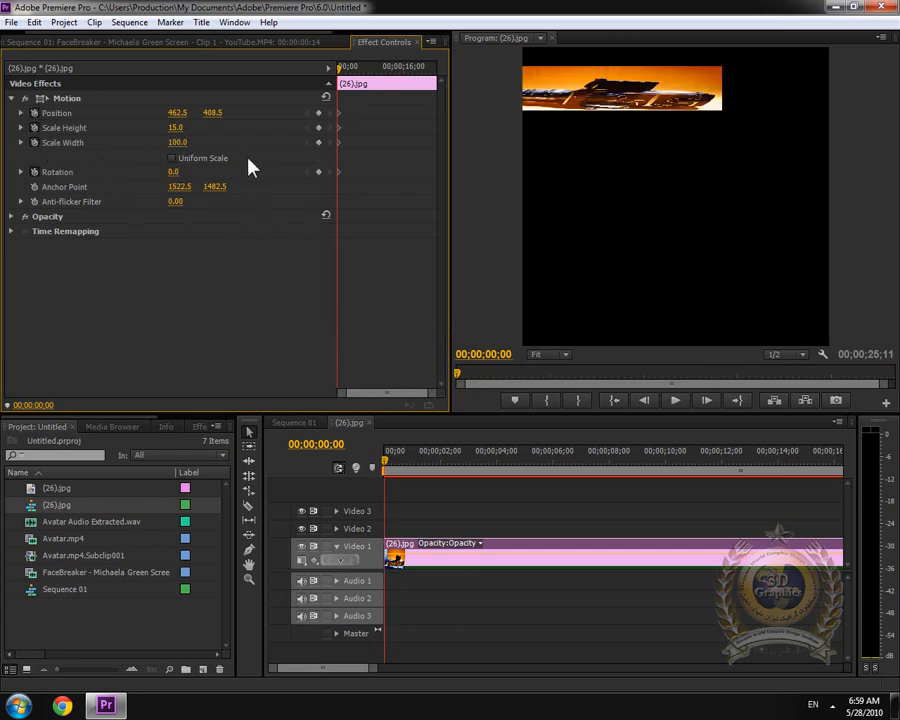
drag(175, 142, 203, 130)
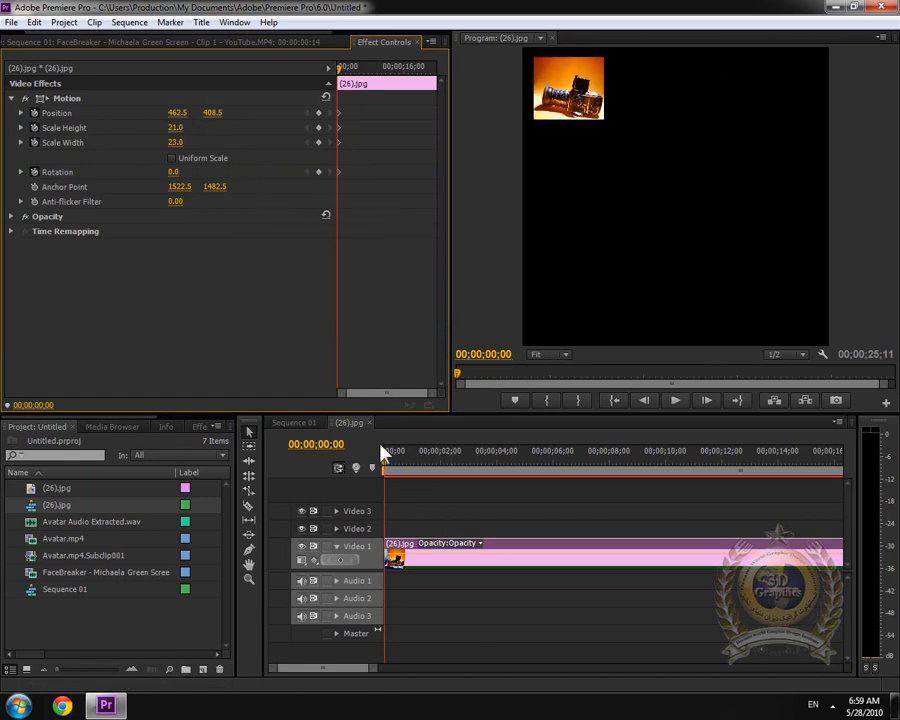
Step: At 00;00;02;09, keyframe the image's position at 1219.5, 1342.5 and its rotation at 220°
mouse_move(383, 456)
mouse_down()
mouse_move(463, 465)
mouse_move(448, 464)
mouse_up()
drag(178, 113, 470, 113)
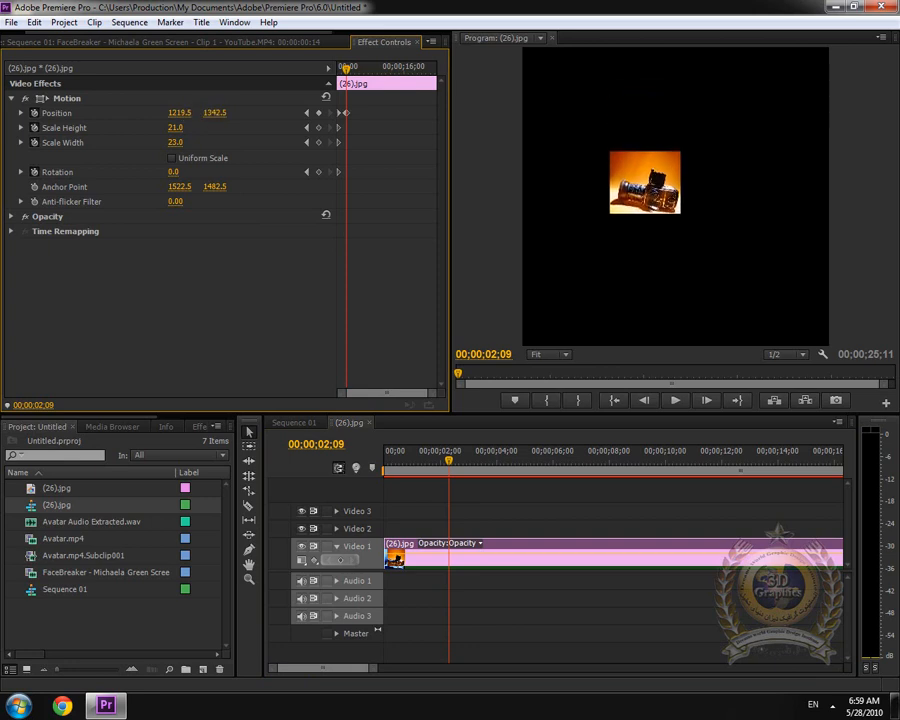
mouse_move(176, 172)
mouse_down()
mouse_move(250, 172)
mouse_move(181, 168)
mouse_up()
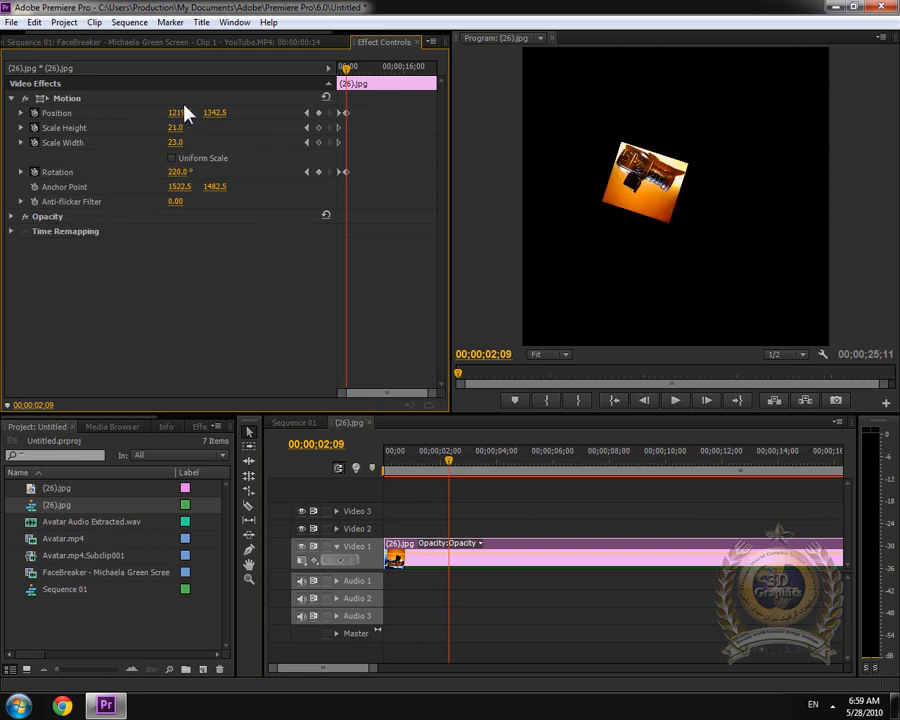
Step: At 00;00;05;13, keyframe the image's position at 2113.5, 1964.5 and its rotation at 319°
drag(452, 462, 536, 462)
drag(179, 113, 215, 114)
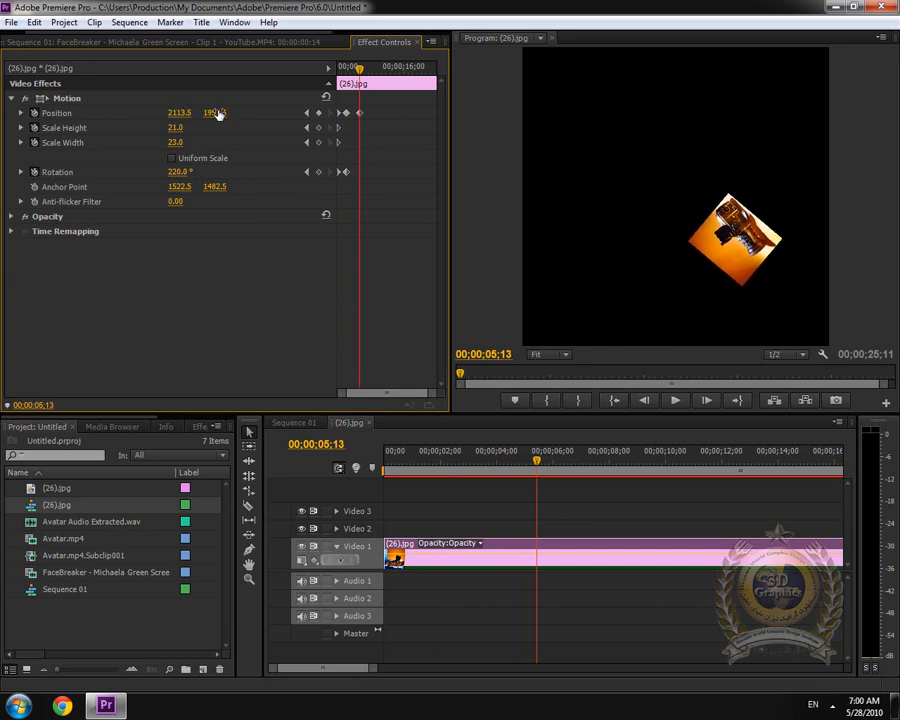
drag(178, 172, 186, 172)
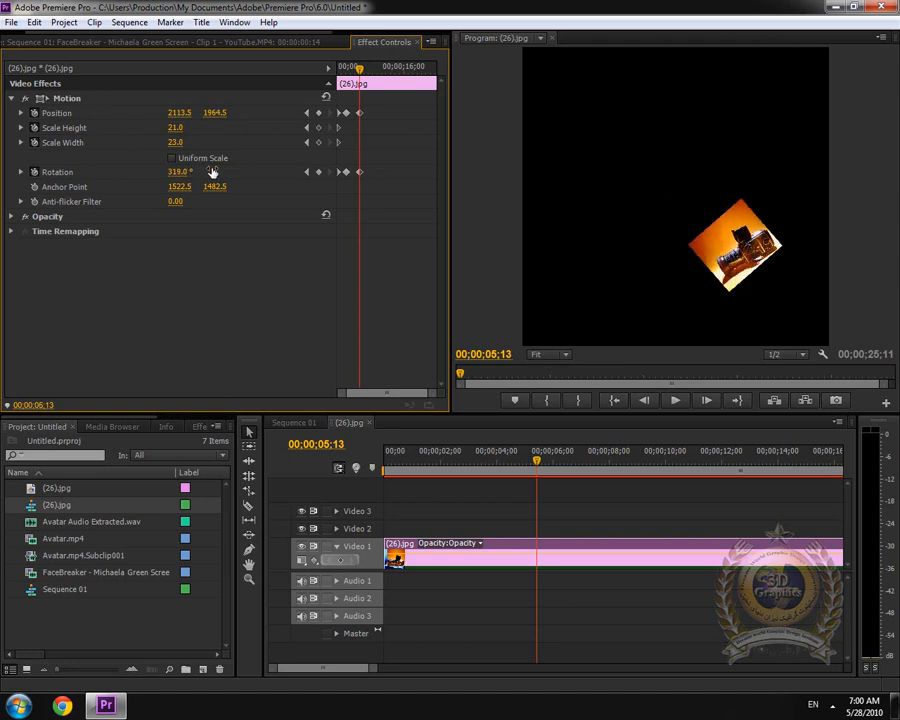
Step: Move the image to 2295.5, 2269.5 at 00;00;05;13, and try a Scale Height of 40 before undoing that scaling
drag(179, 113, 327, 113)
drag(220, 114, 525, 114)
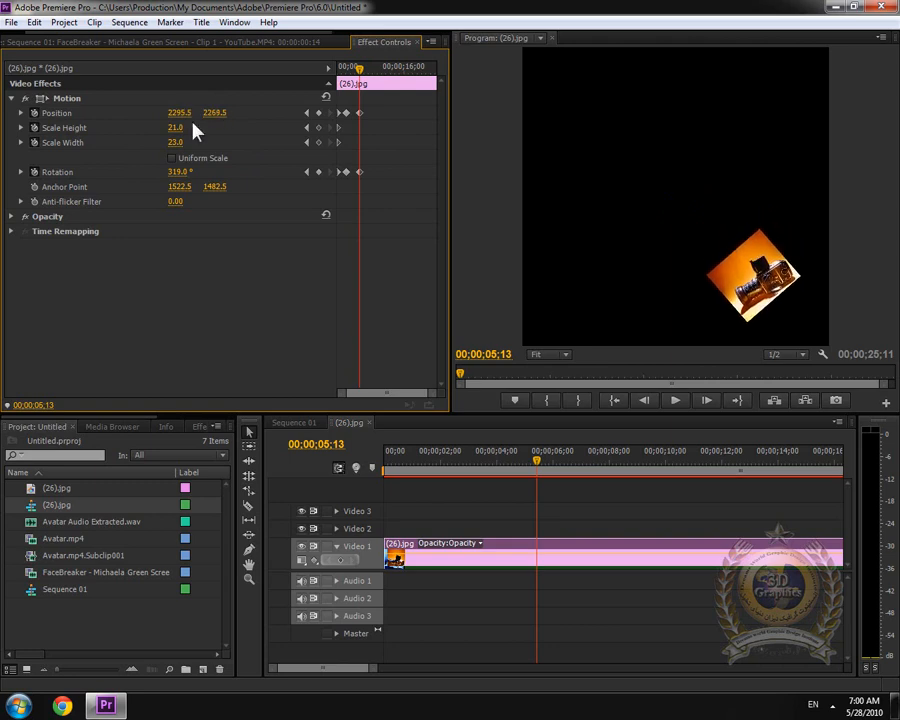
drag(178, 128, 197, 128)
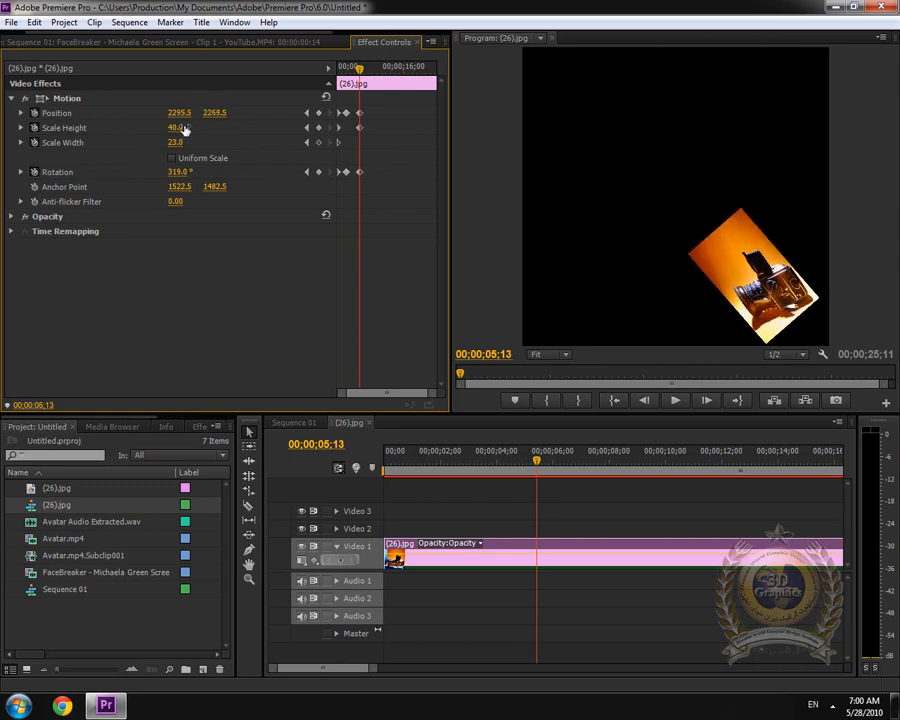
key(ctrl+z)
Step: Set the 00;00;05;13 keyframes to a rotation of 1x0.0° and a position of 2399.5, 2429.5
mouse_move(178, 172)
mouse_down()
mouse_move(203, 172)
mouse_move(191, 173)
mouse_up()
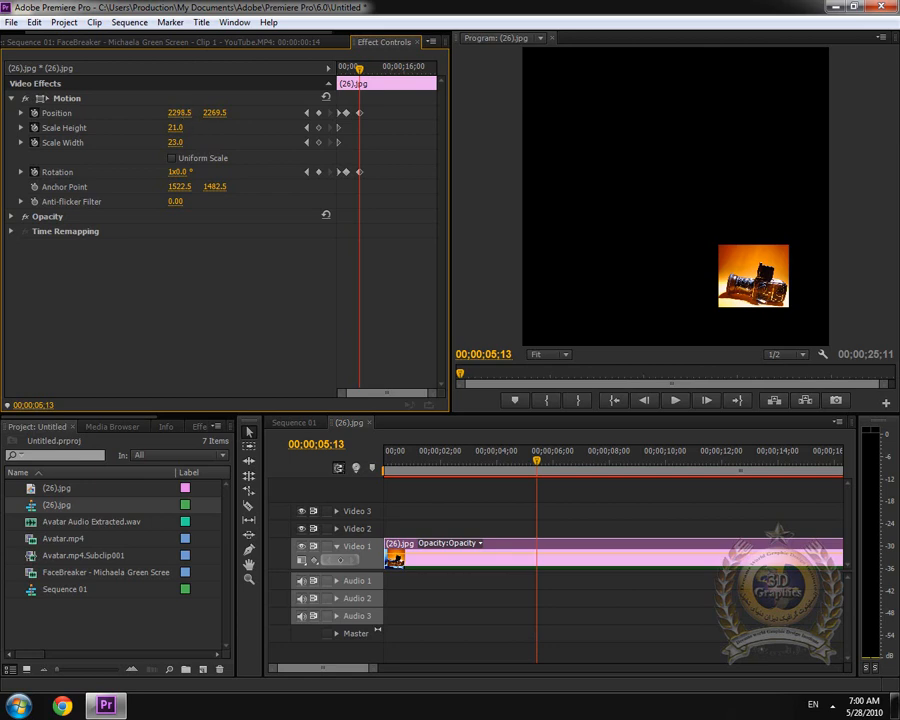
drag(180, 113, 250, 117)
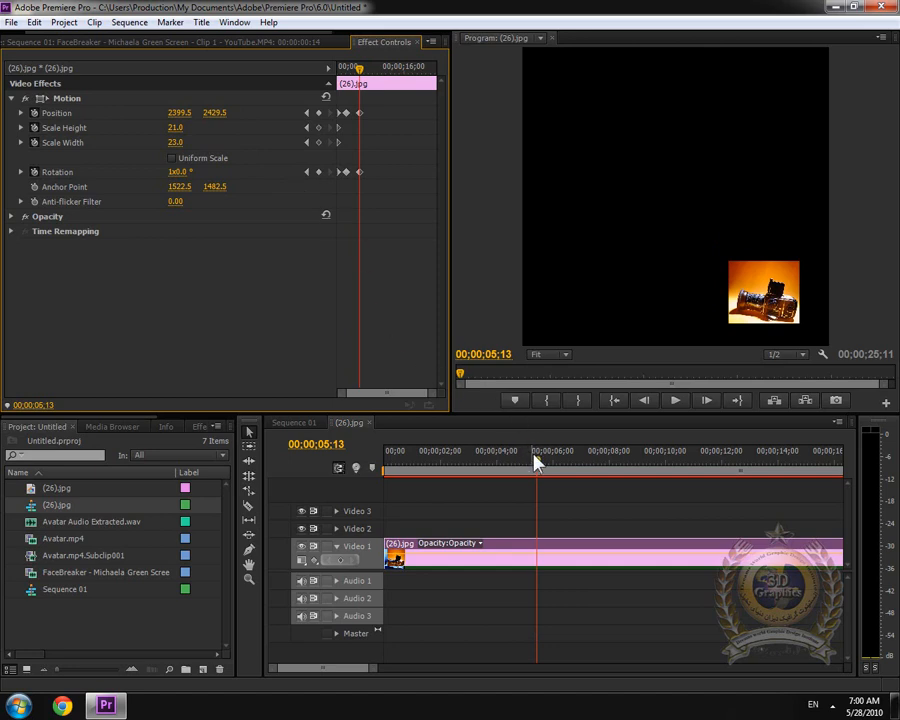
Step: At 00;00;08;09, keyframe the image's position at 1905.5, 1743.5
drag(536, 461, 617, 468)
drag(183, 118, 118, 118)
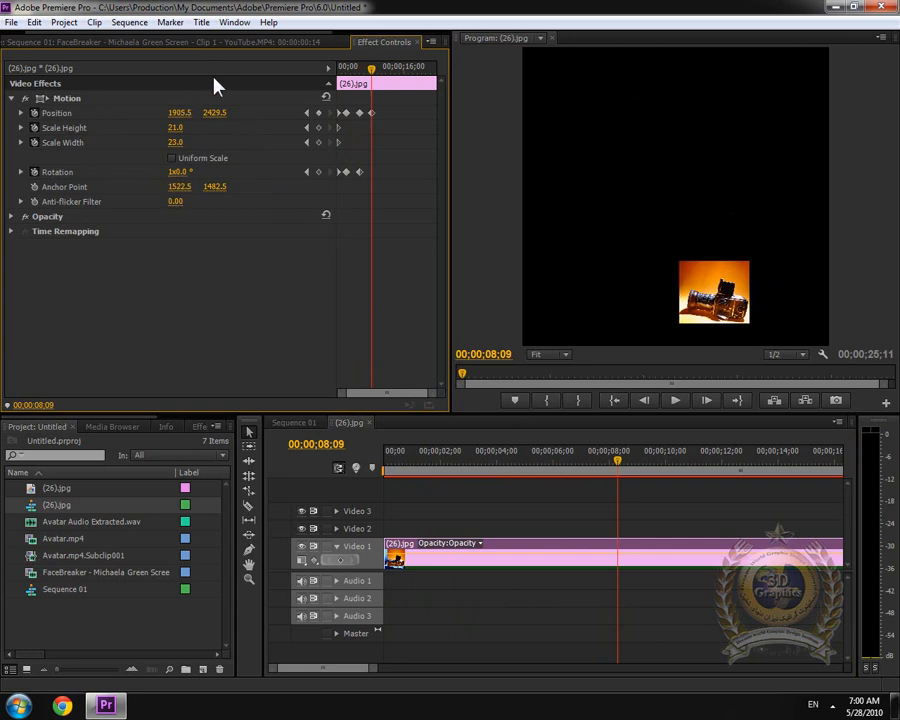
drag(215, 114, 133, 114)
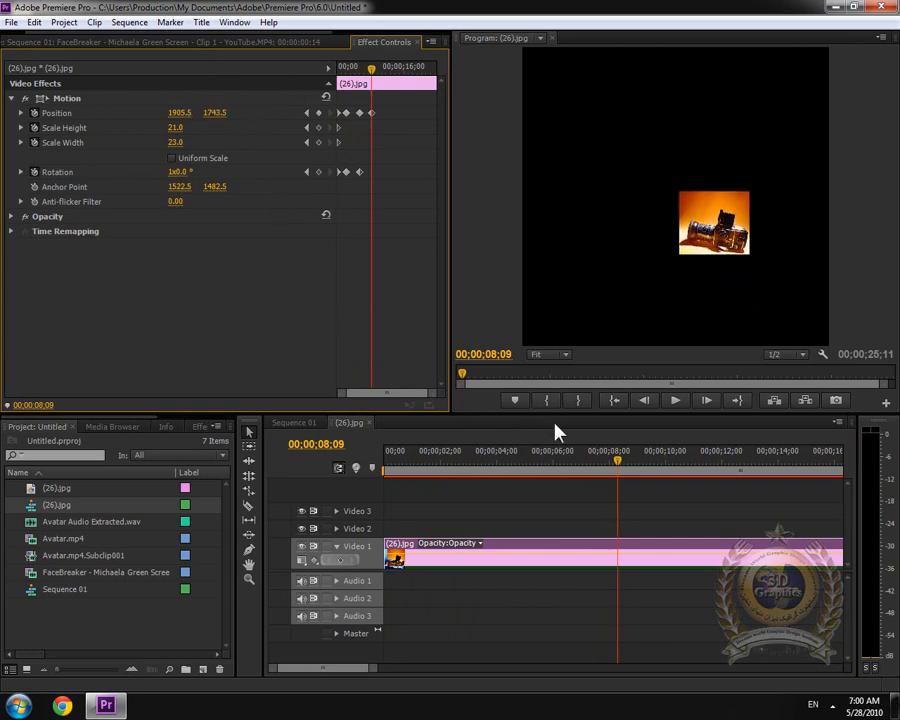
Step: At 00;00;10;20, keyframe the image's position at 1495.5, 1554.5
drag(617, 462, 684, 462)
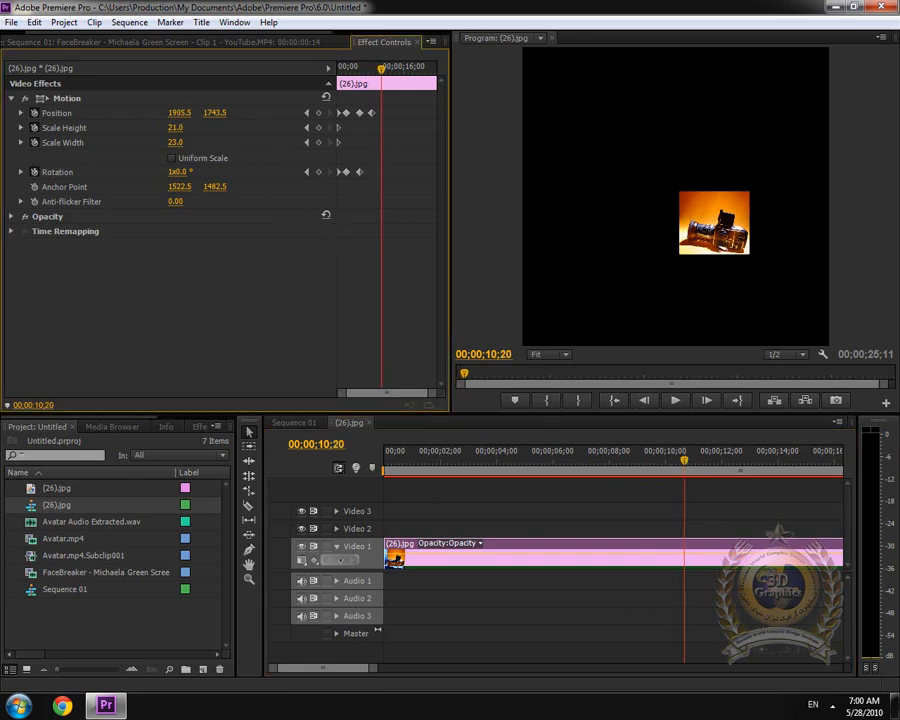
drag(182, 113, 154, 113)
drag(213, 113, 192, 113)
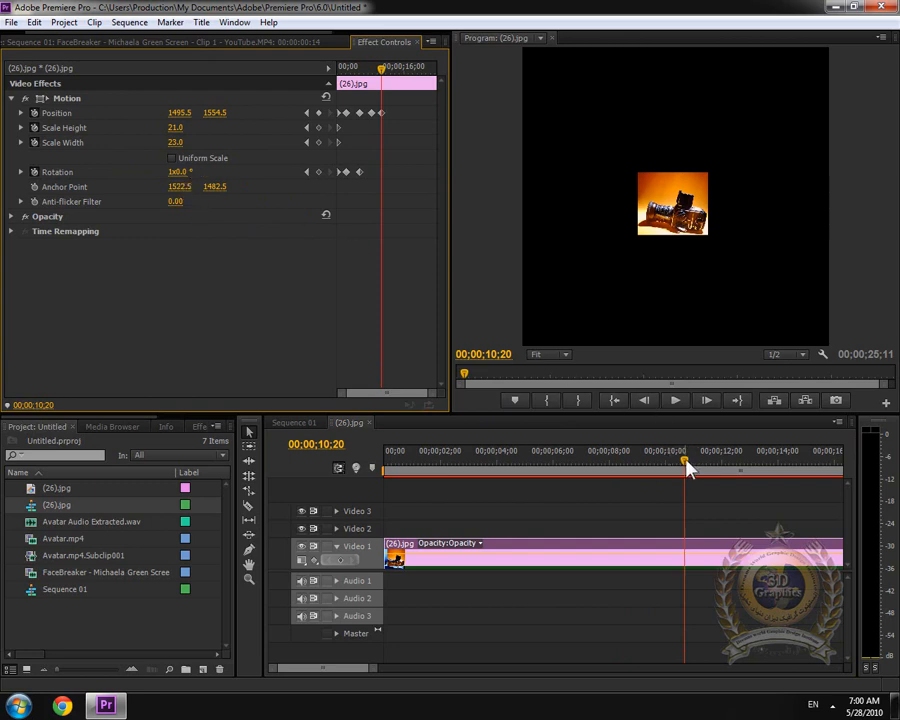
Step: At 00;00;07;10, keyframe a larger Scale Height for the image and a Scale Width of 53
drag(684, 466, 593, 470)
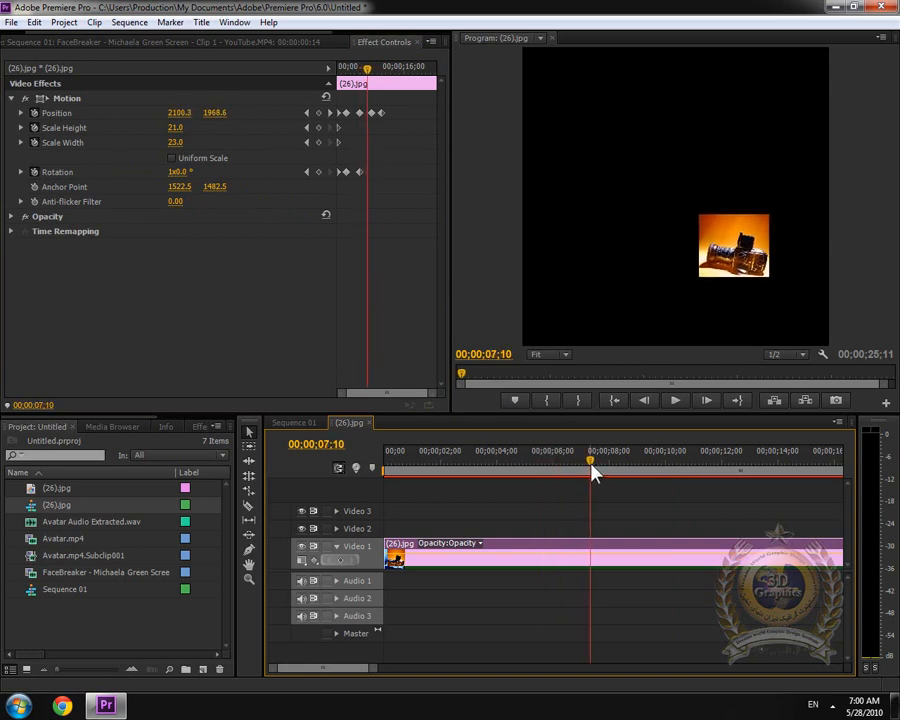
mouse_move(176, 131)
mouse_down()
mouse_move(203, 131)
mouse_move(179, 143)
mouse_up()
Step: At 00;00;11;16, keyframe the image at Scale Height 68, Scale Width 74 and position 1537.5, 1554.5
drag(600, 466, 708, 467)
click(203, 137)
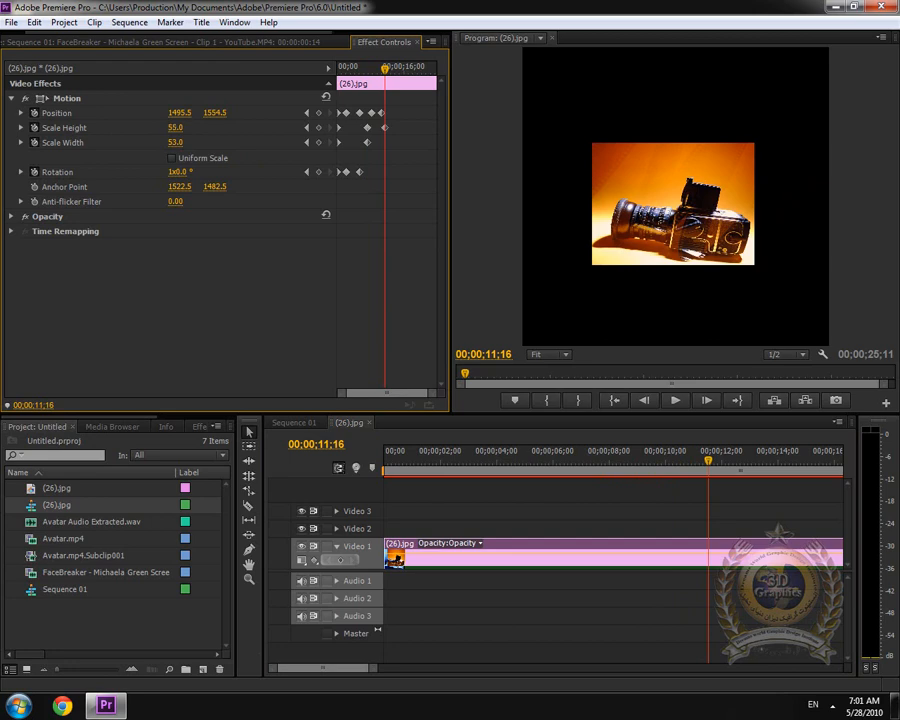
drag(175, 128, 192, 113)
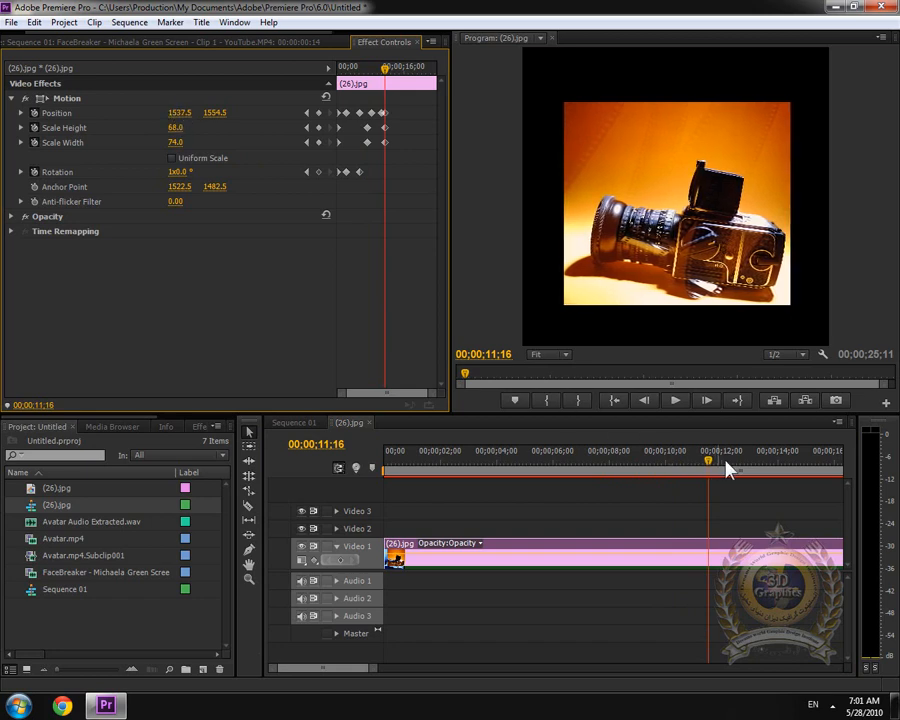
Step: At 00;00;13;21, keyframe the image at Scale Height 100, Scale Width 104 and position 1537.5, 1480.5
drag(727, 470, 769, 468)
mouse_move(175, 127)
mouse_down()
mouse_move(186, 127)
mouse_move(172, 145)
mouse_move(186, 145)
mouse_up()
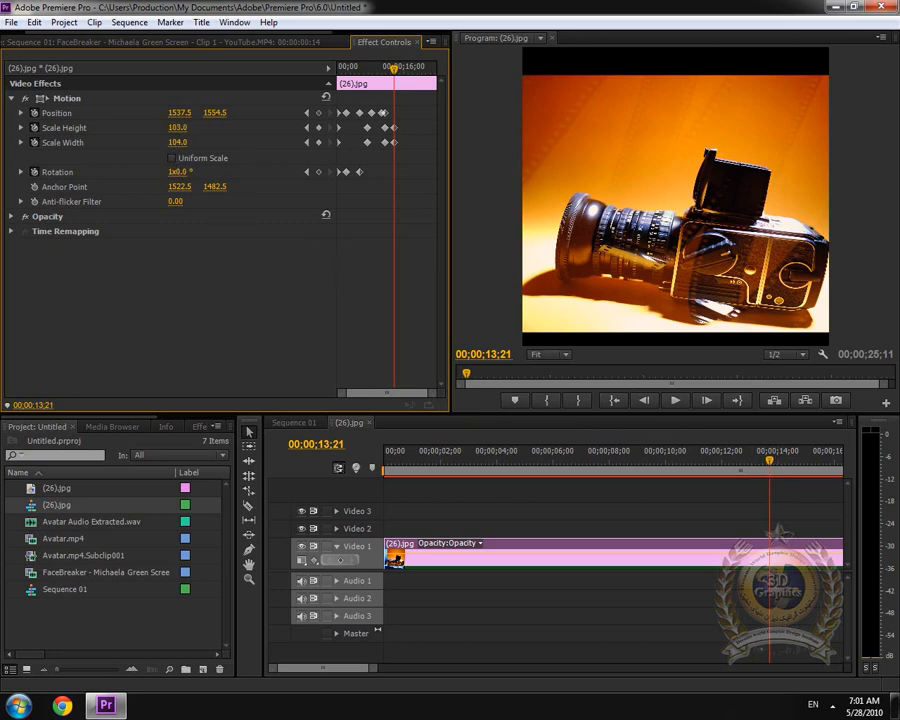
drag(177, 127, 210, 113)
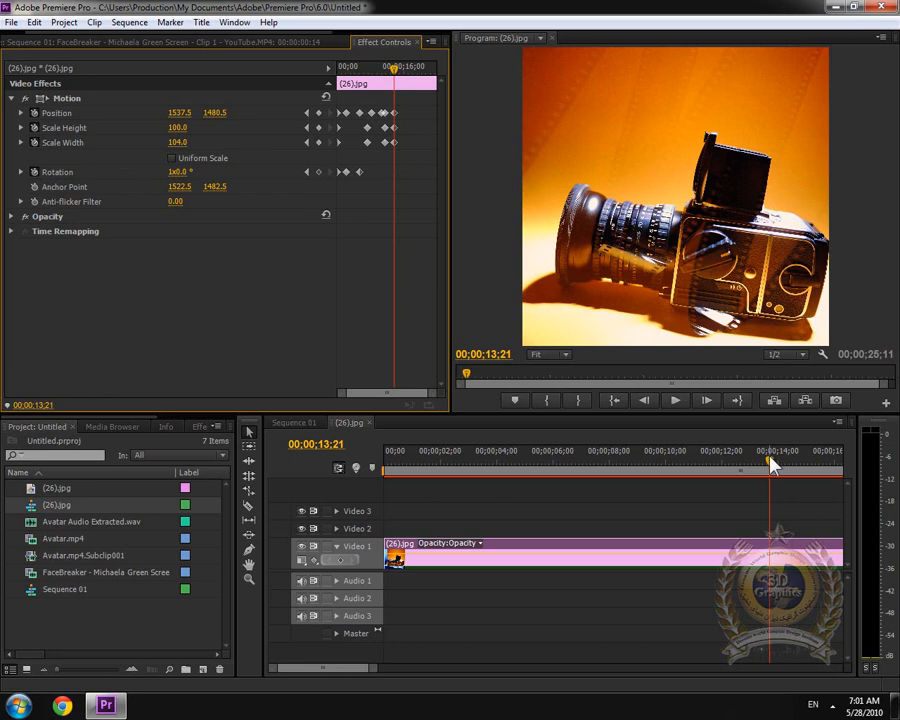
Step: Copy the animated image clip and place duplicates on Video 2 and Video 3 at the start of the sequence
key(minus)
key(minus)
key(minus)
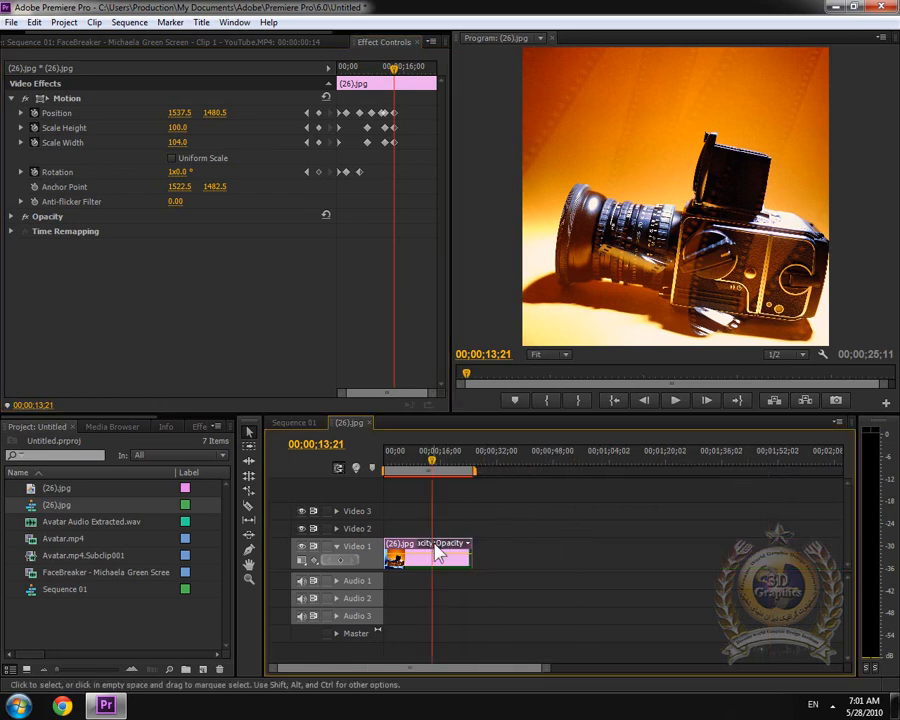
click(436, 546)
click(395, 551)
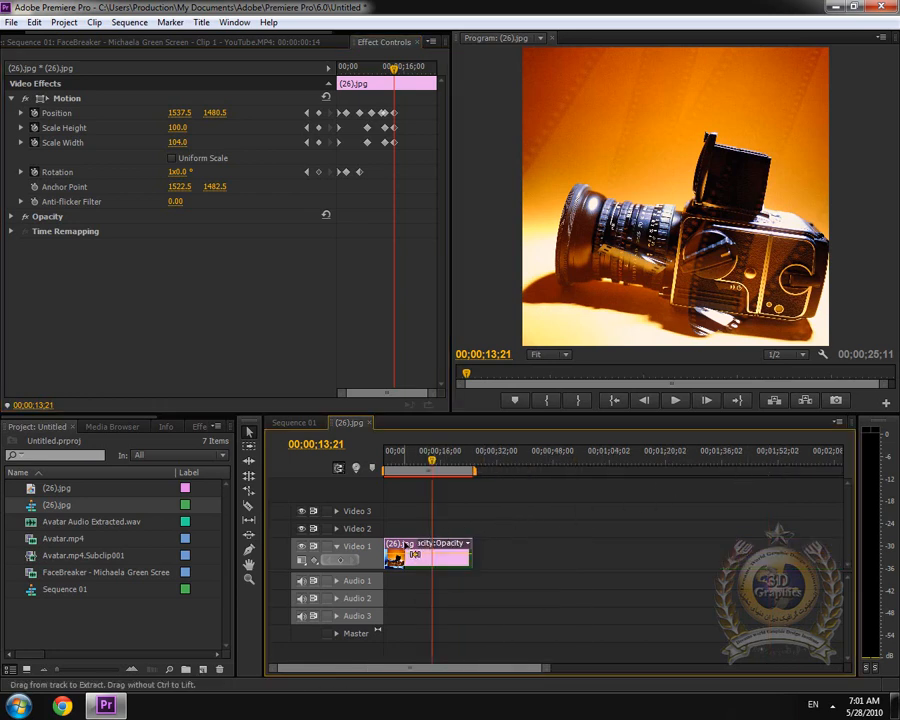
drag(432, 470, 522, 472)
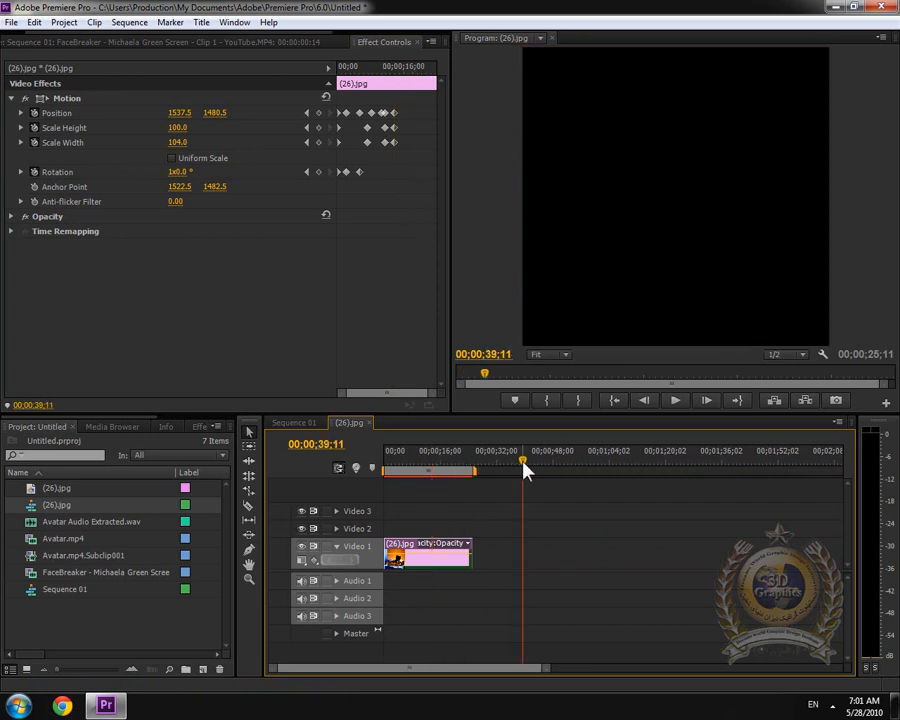
key(ctrl+v)
drag(527, 553, 410, 530)
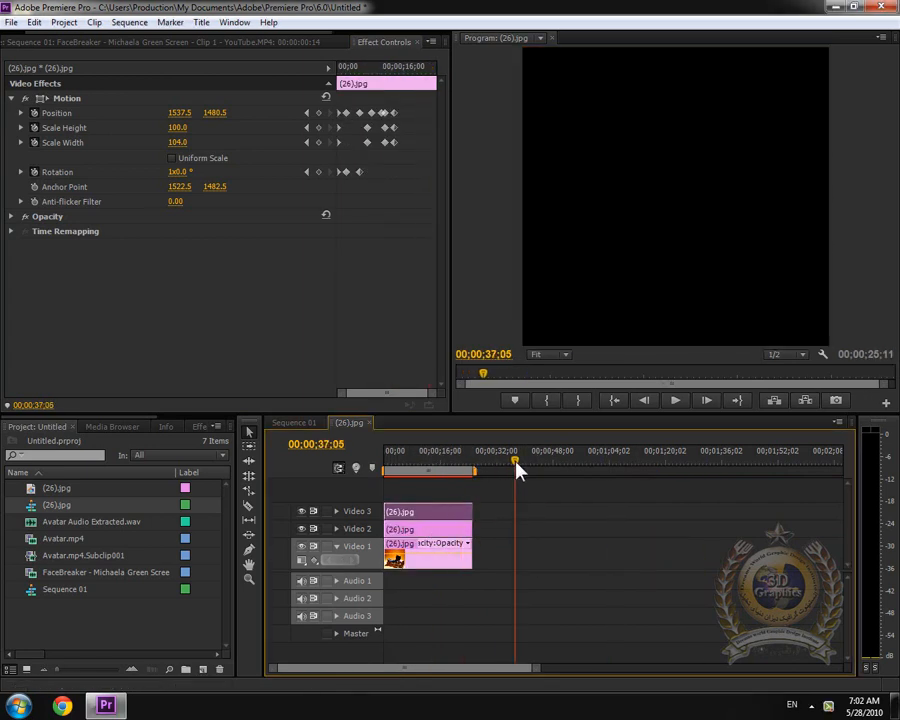
Step: Paste another copy of the image clip and place it on a new Video 4 track at the sequence start
drag(512, 463, 523, 462)
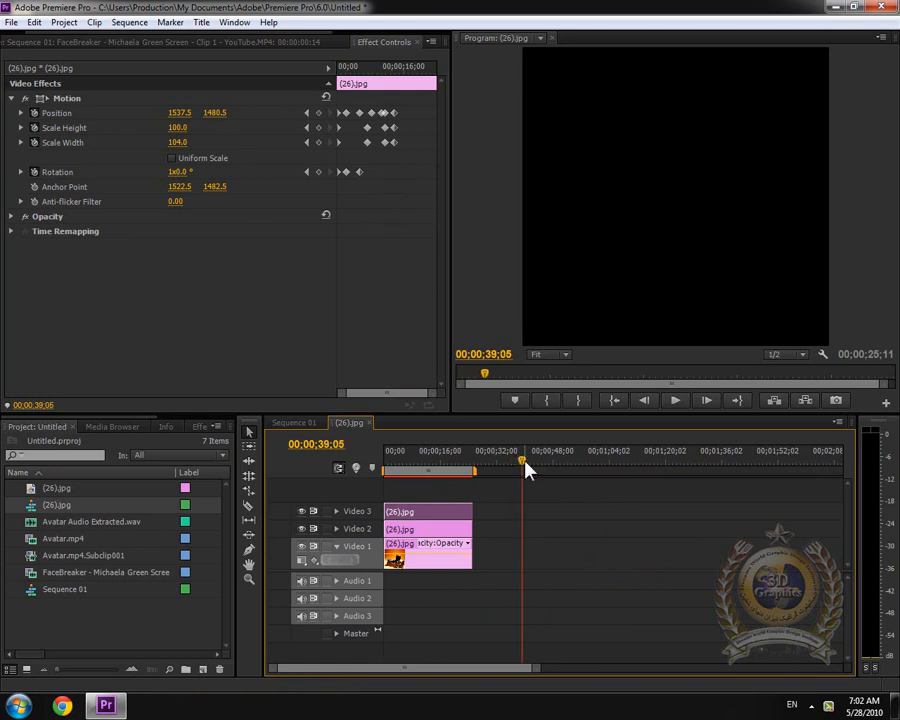
key(ctrl+v)
drag(535, 553, 398, 494)
drag(388, 488, 388, 489)
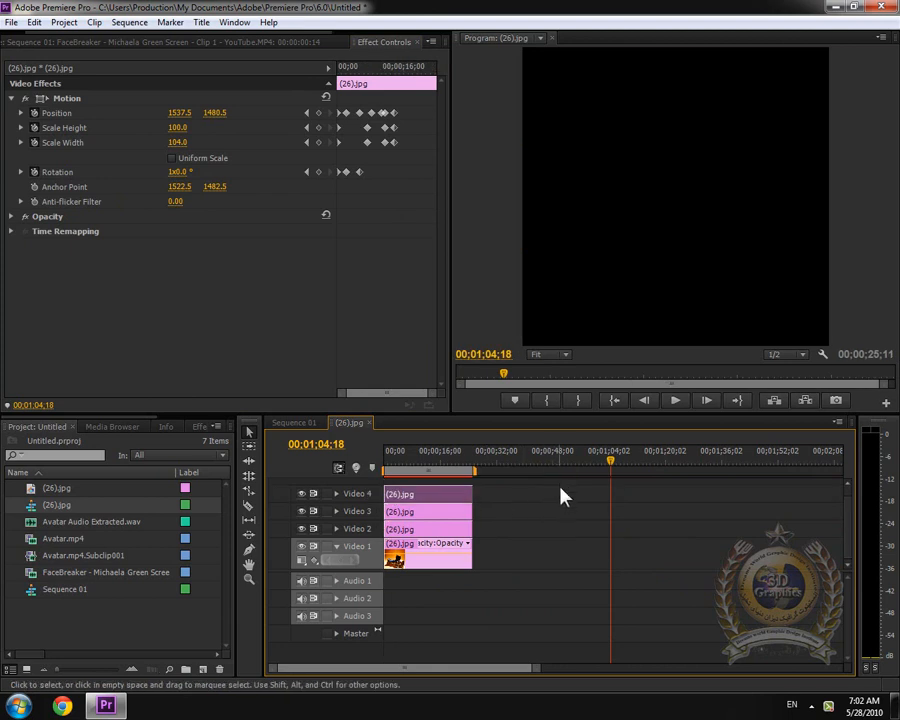
Step: Paste one more copy of the image clip onto a new Video 5 track, aligned with the sequence start
key(ctrl+v)
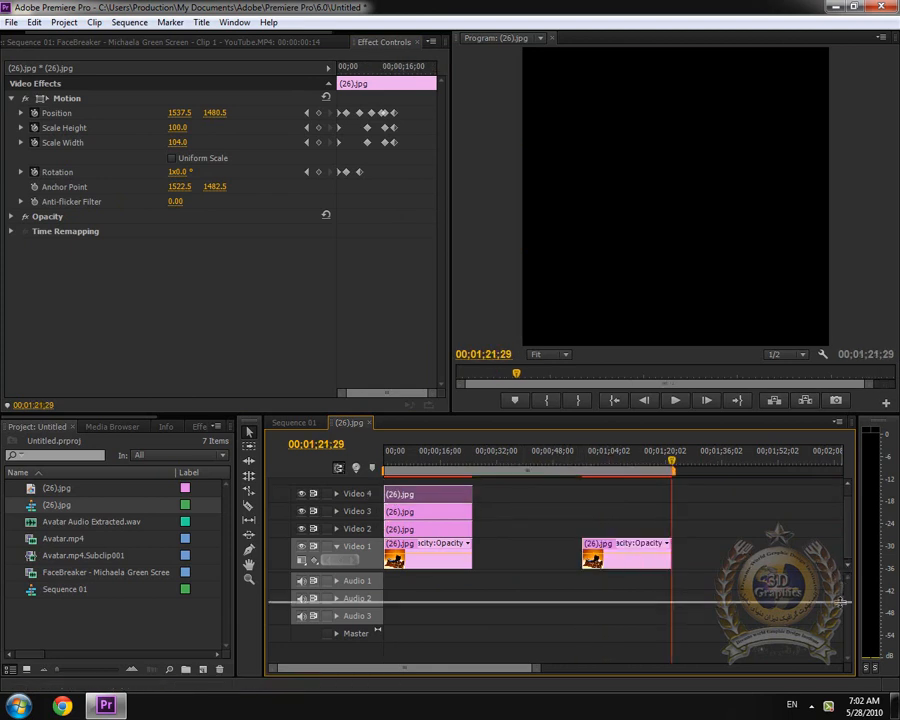
scroll(622, 591, up, 1)
drag(595, 580, 348, 464)
click(417, 463)
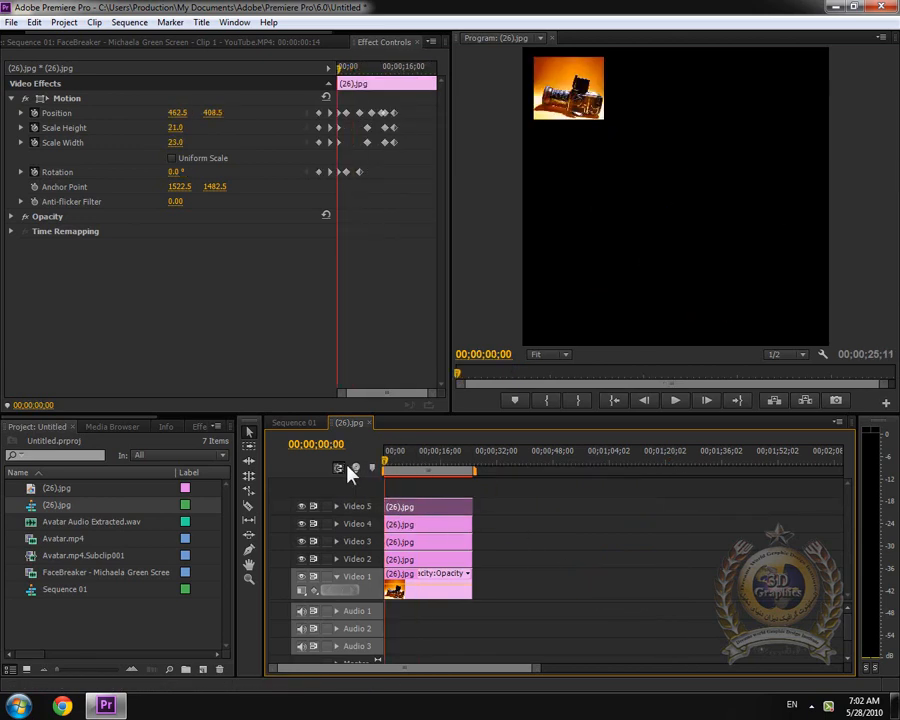
Step: Offset the duplicate clips so Video 2 starts at frame 4 and Videos 3 to 5 start at frame 9
key(equal)
key(equal)
key(equal)
key(equal)
key(equal)
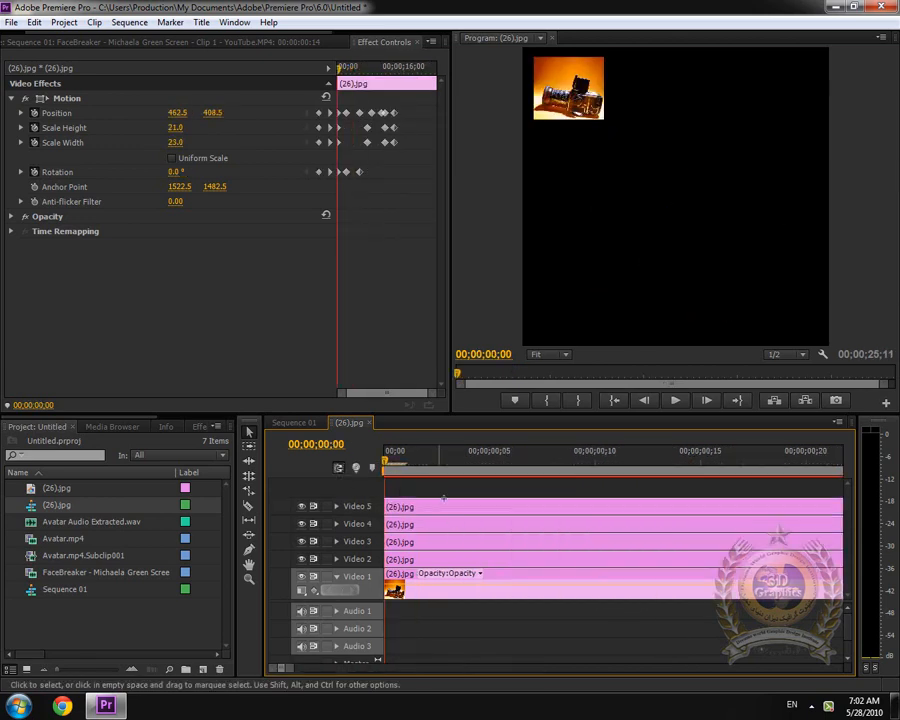
drag(432, 484, 492, 568)
drag(431, 557, 510, 540)
drag(480, 487, 637, 540)
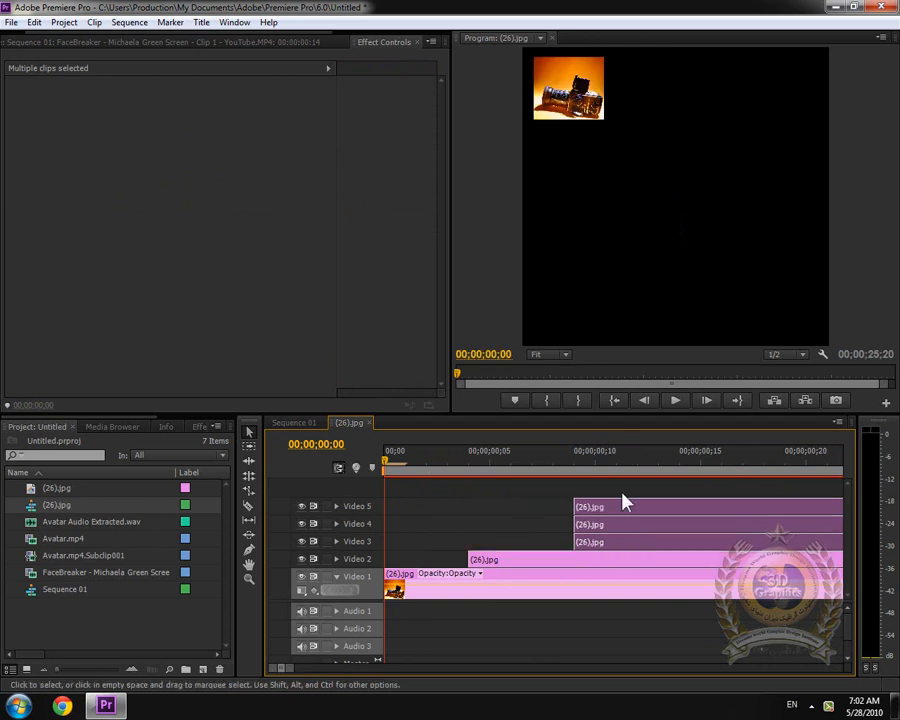
Step: Shift the Video 4 and Video 5 clips so each starts about five frames after the clip below it
drag(623, 490, 838, 515)
key(minus)
key(minus)
key(minus)
key(minus)
key(minus)
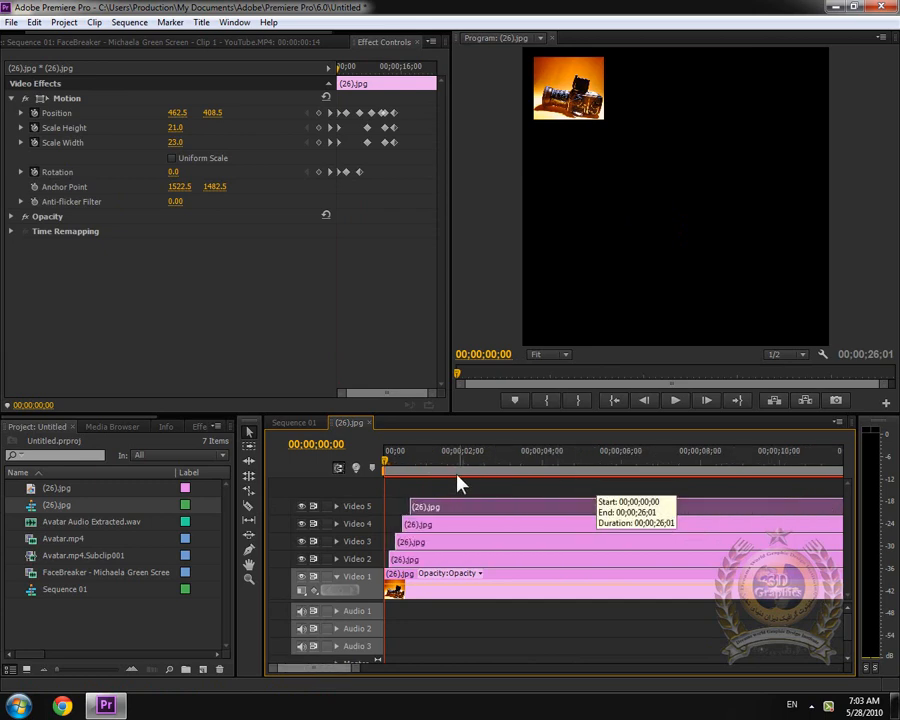
Step: Play back the sequence and scrub through its first seconds to examine the ghosting trail of the staggered copies
click(676, 401)
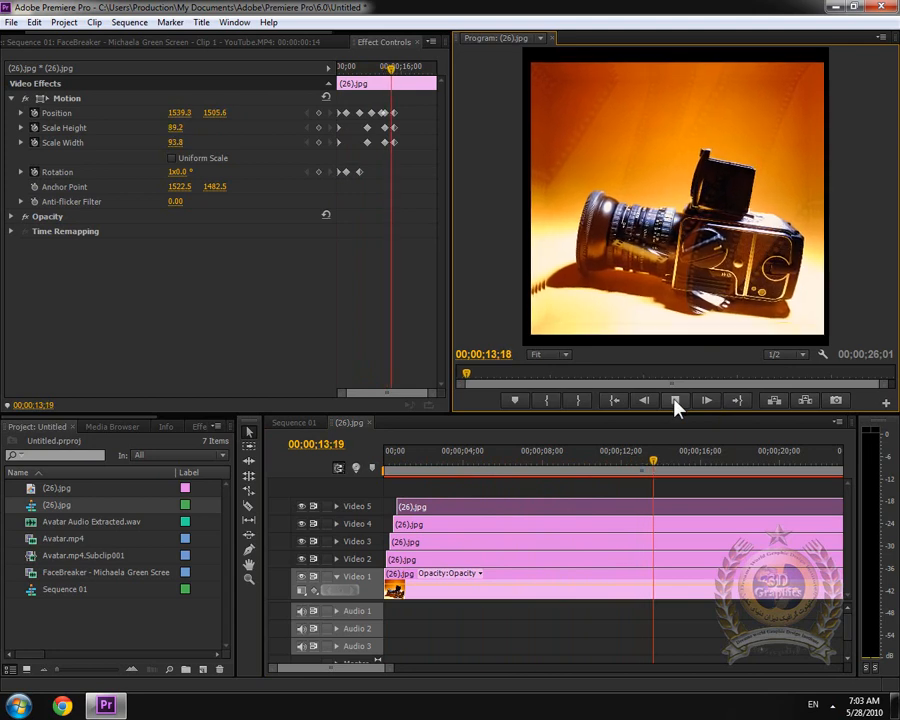
click(676, 402)
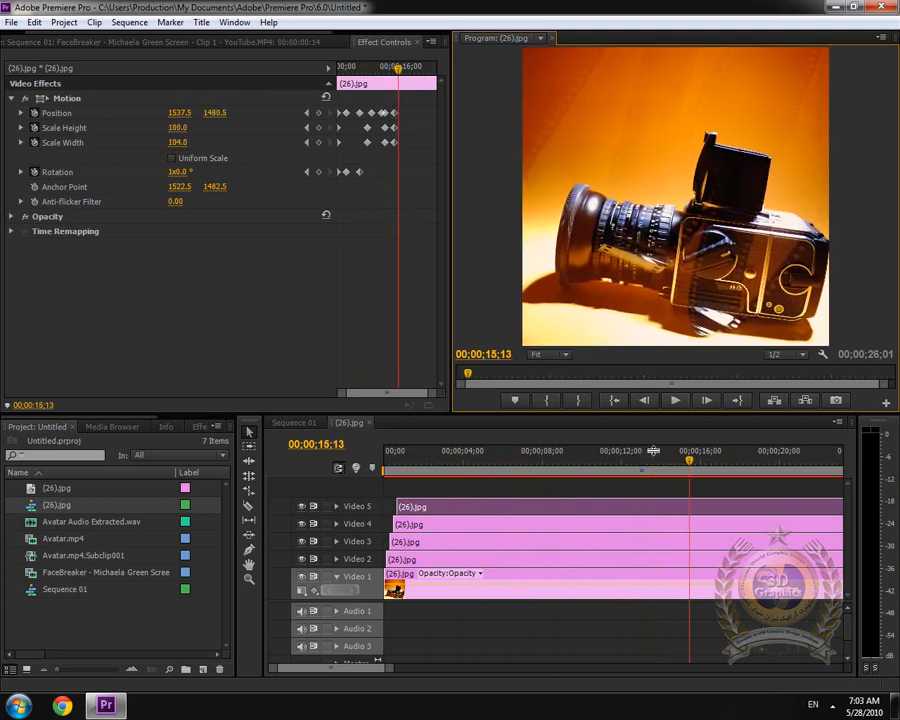
drag(375, 478, 420, 472)
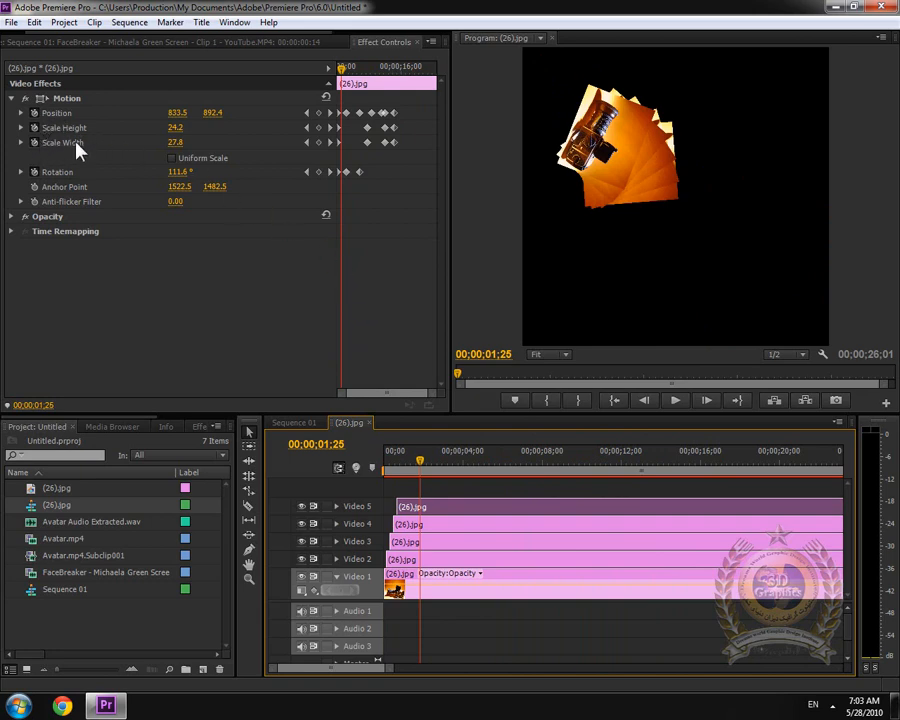
drag(404, 466, 495, 468)
Step: Exit the program without saving the changes to Untitled.prproj
click(881, 6)
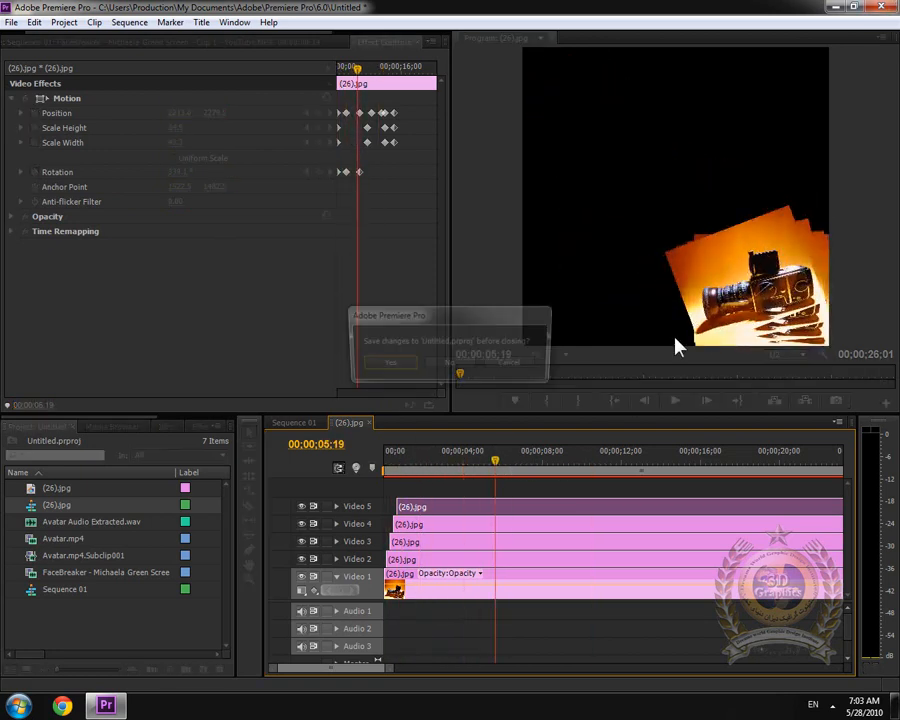
click(450, 366)
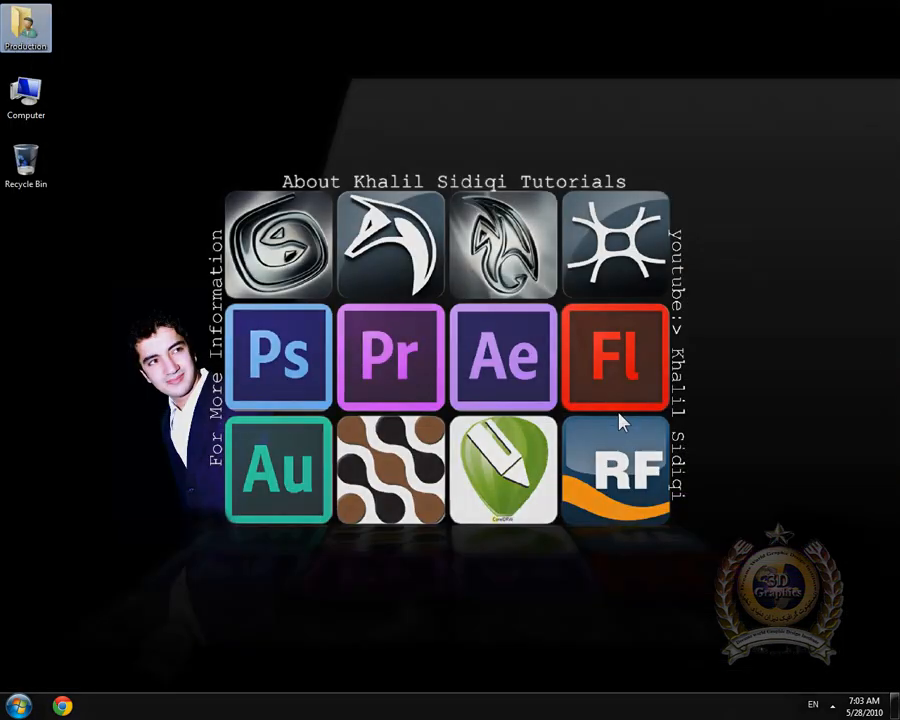